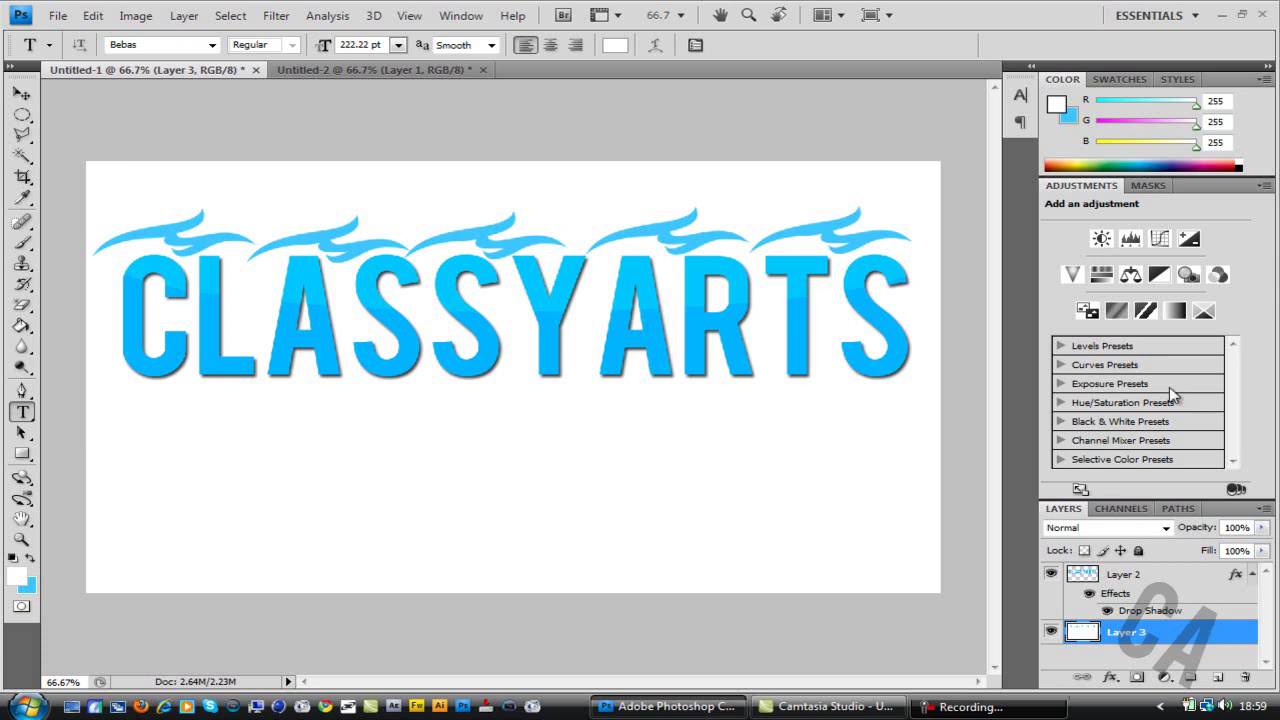
{"action": "left_click", "coordinate": [392, 72]}
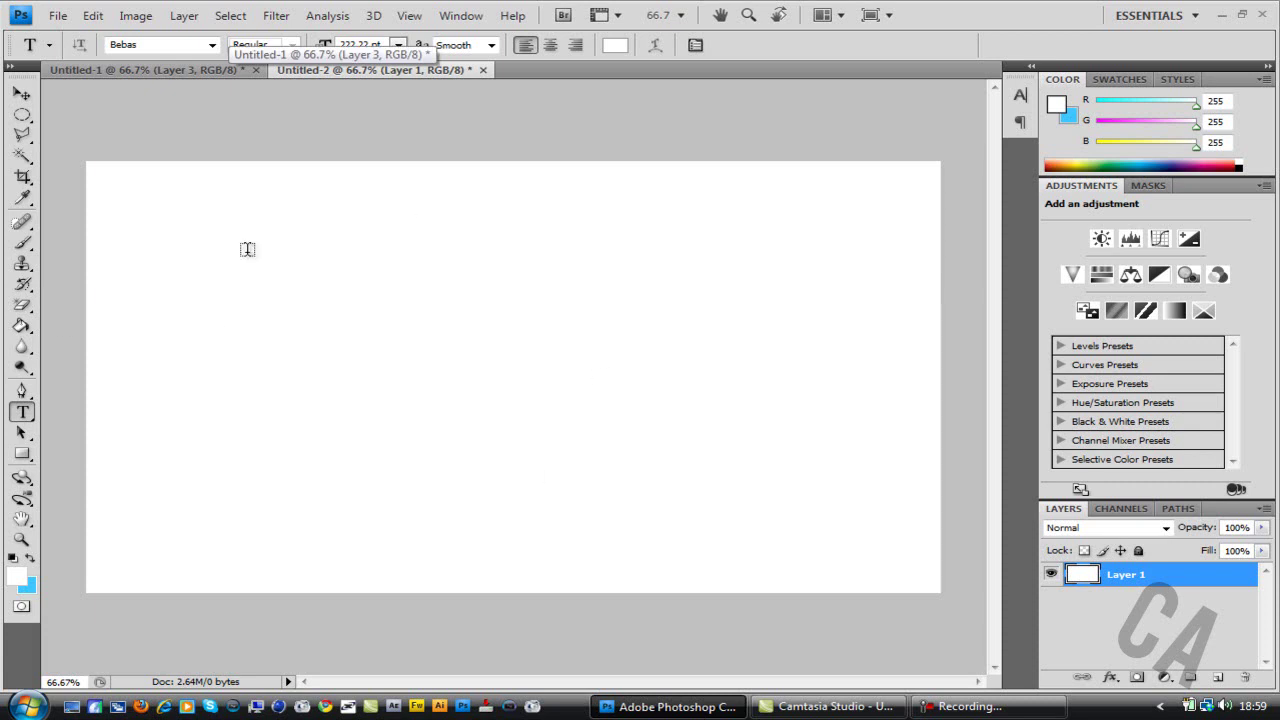
{"action": "double_click", "coordinate": [1144, 590]}
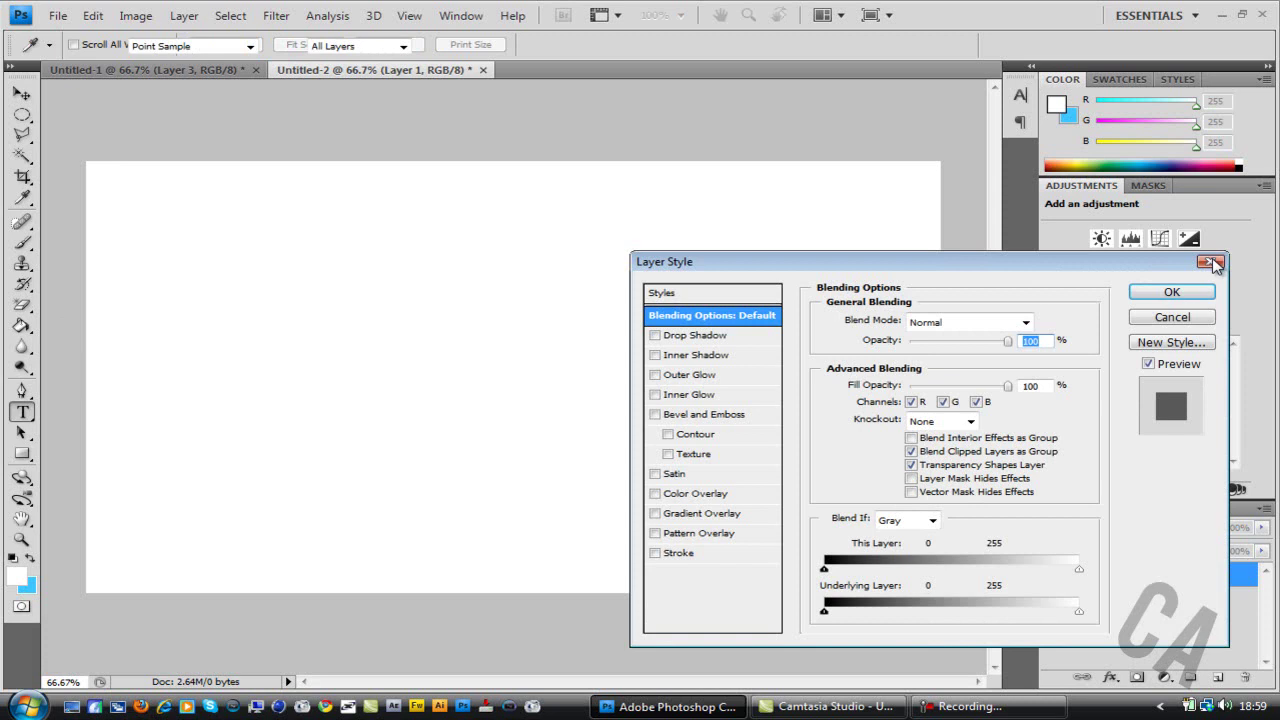
{"action": "left_click", "coordinate": [1210, 261]}
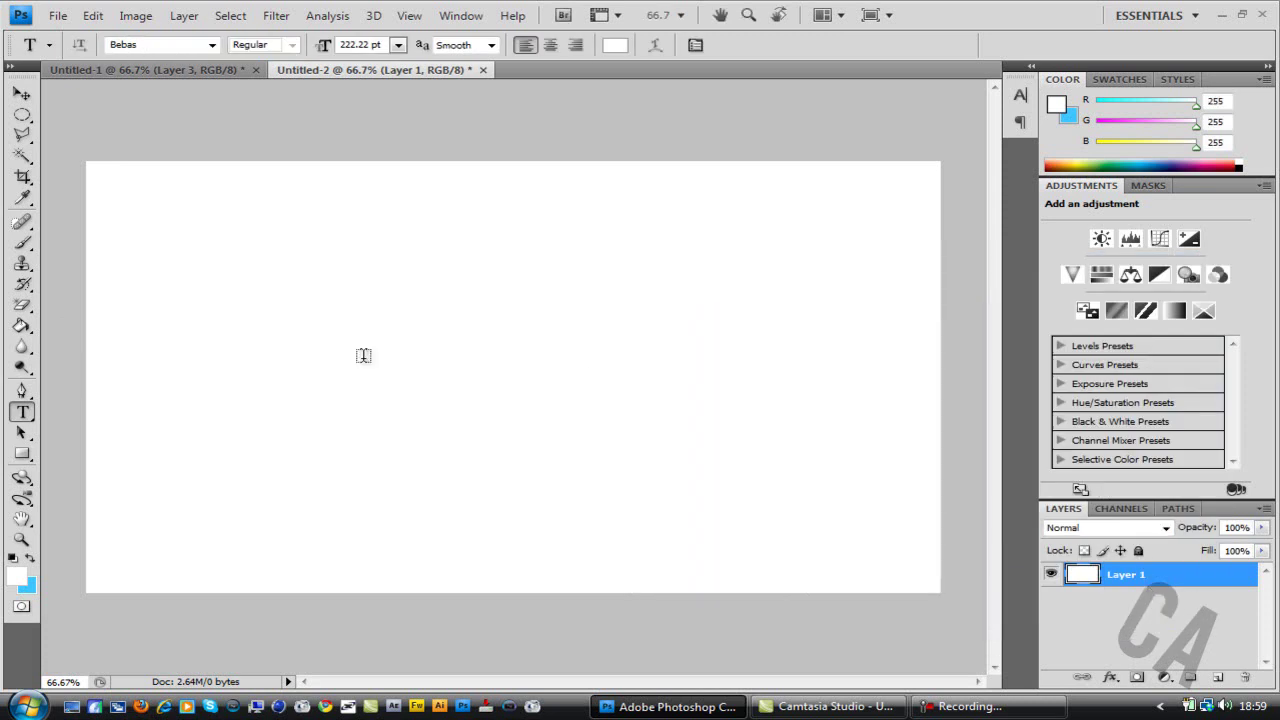
Type CLASSYARTS in 00ffc6 teal Bebas 222.22 pt, shift it left to fit, and commit.
{"action": "left_click", "coordinate": [311, 315]}
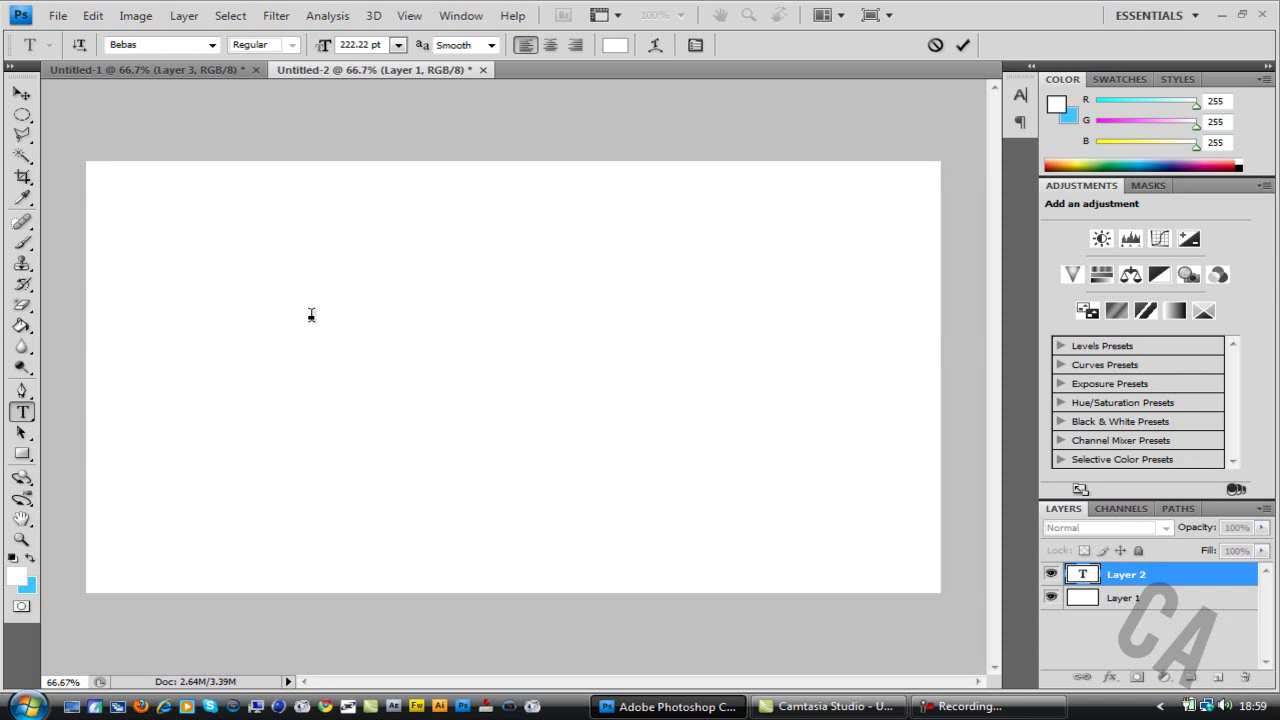
{"action": "key", "text": "BackSpace"}
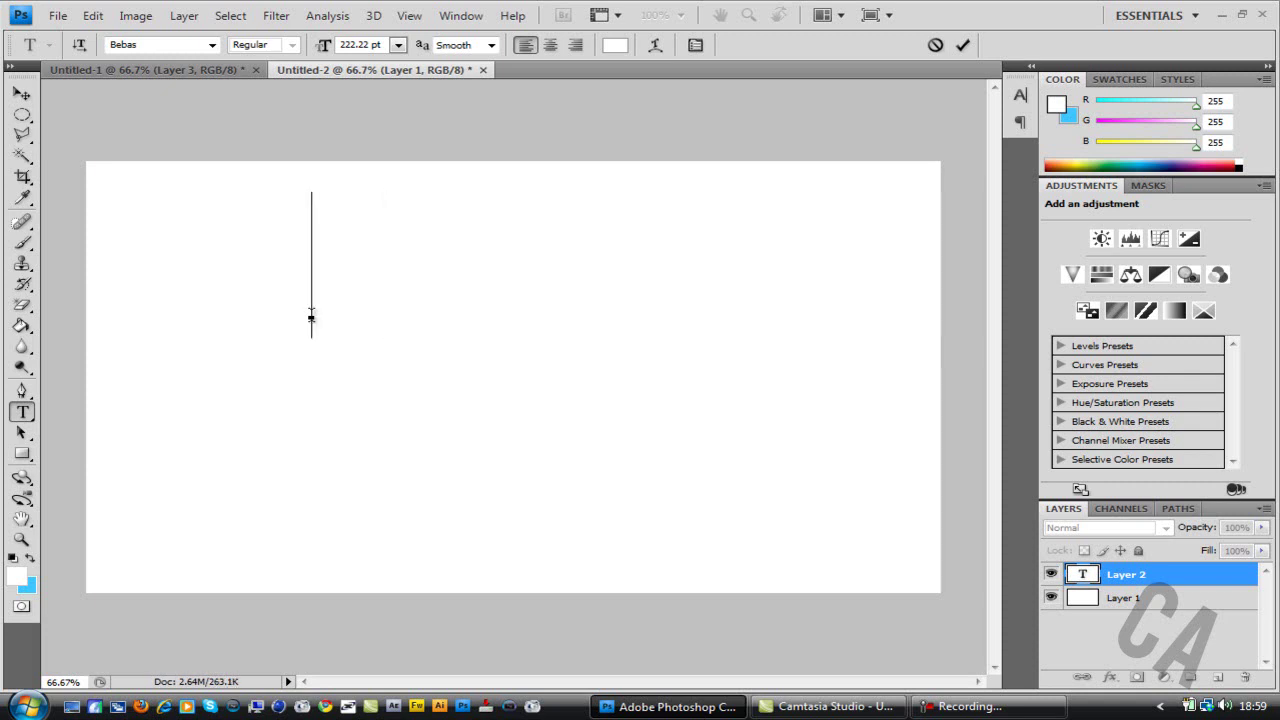
{"action": "left_click", "coordinate": [615, 45]}
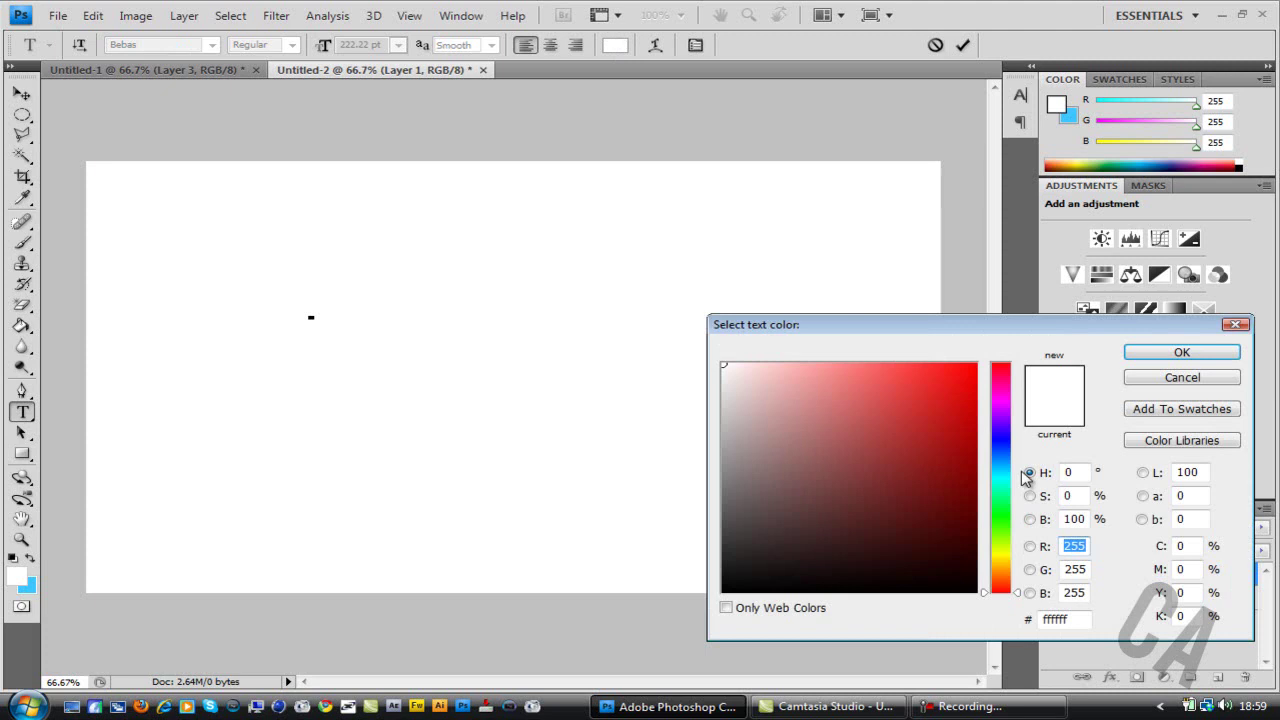
{"action": "left_click", "coordinate": [1003, 486]}
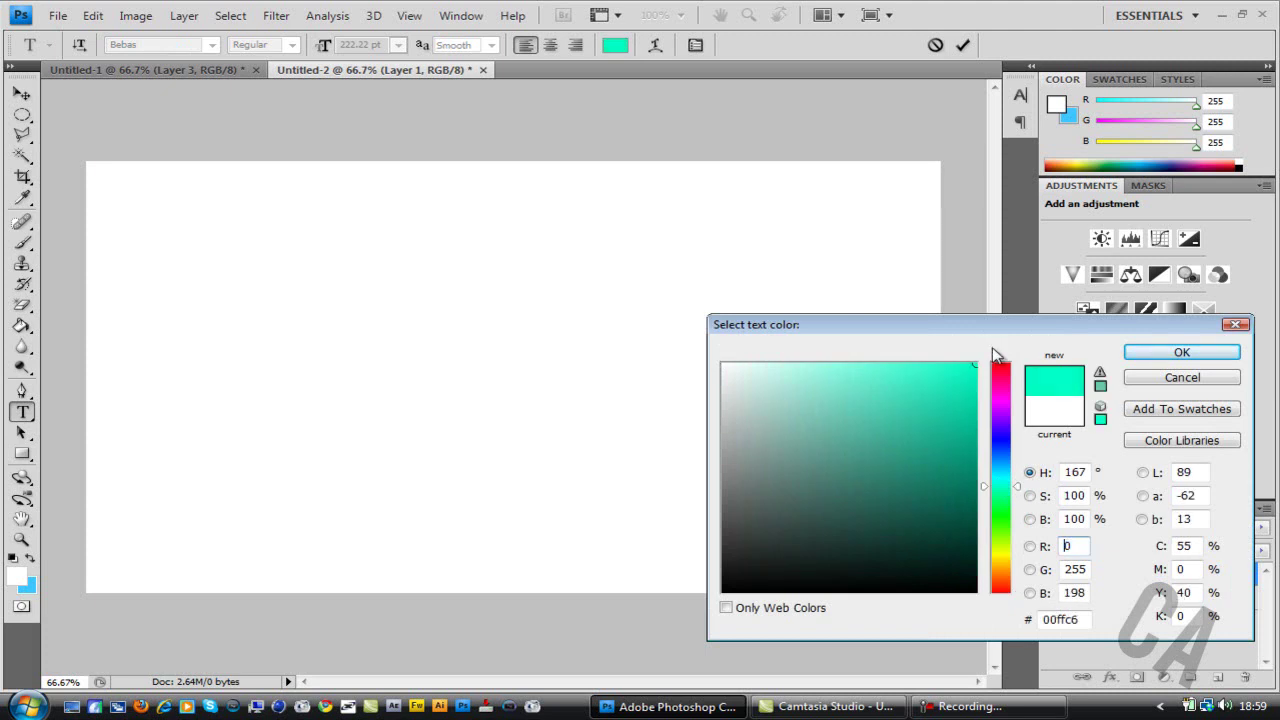
{"action": "left_click", "coordinate": [1140, 355]}
{"action": "type", "text": "CLA"}
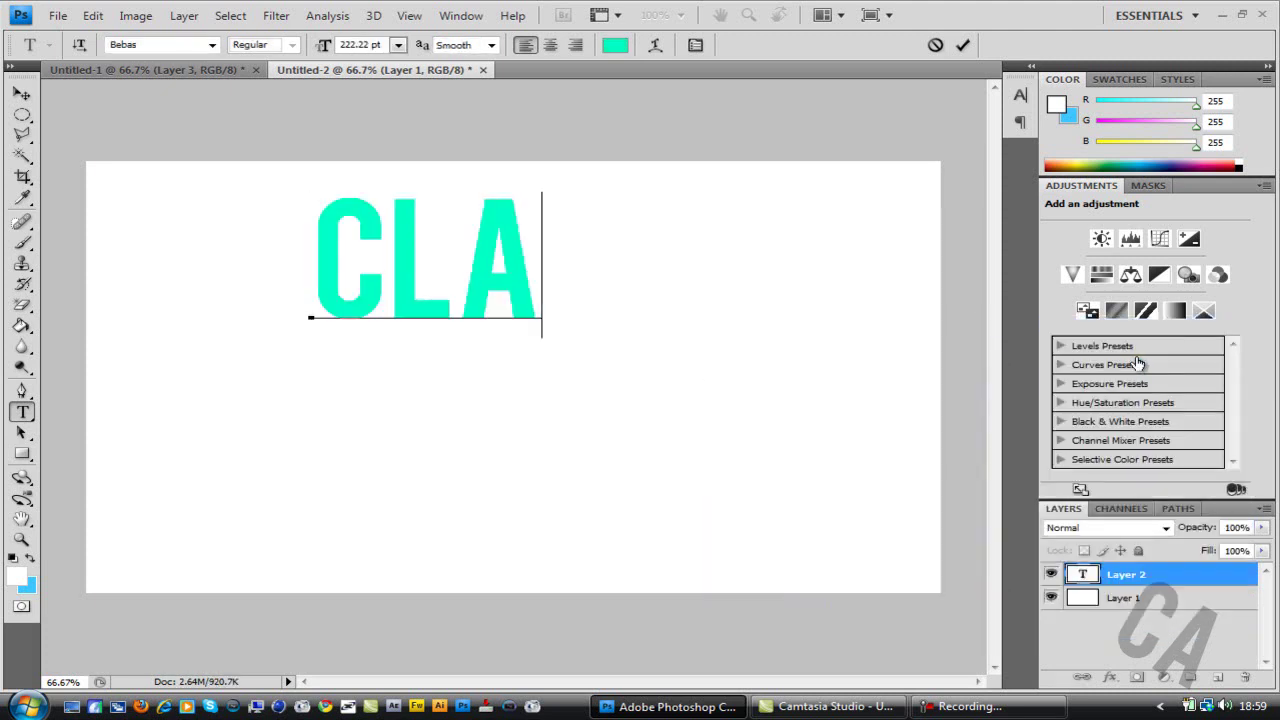
{"action": "type", "text": "SSYA"}
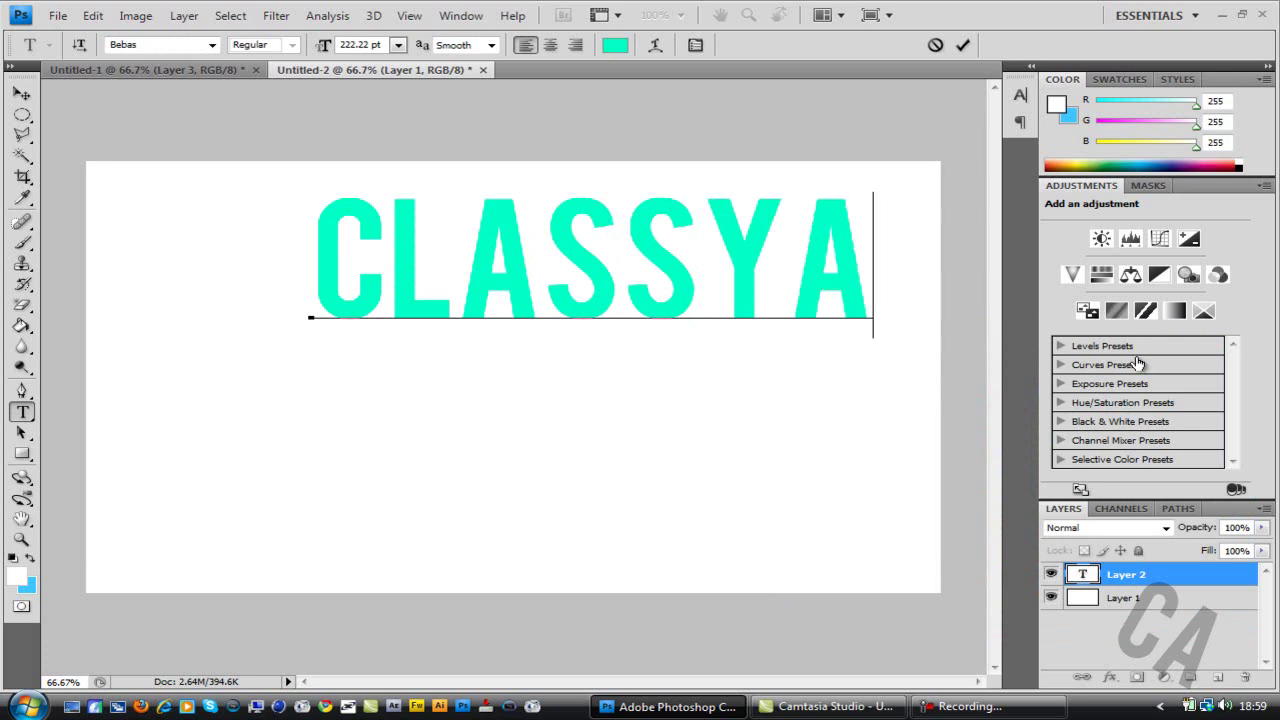
{"action": "type", "text": "R"}
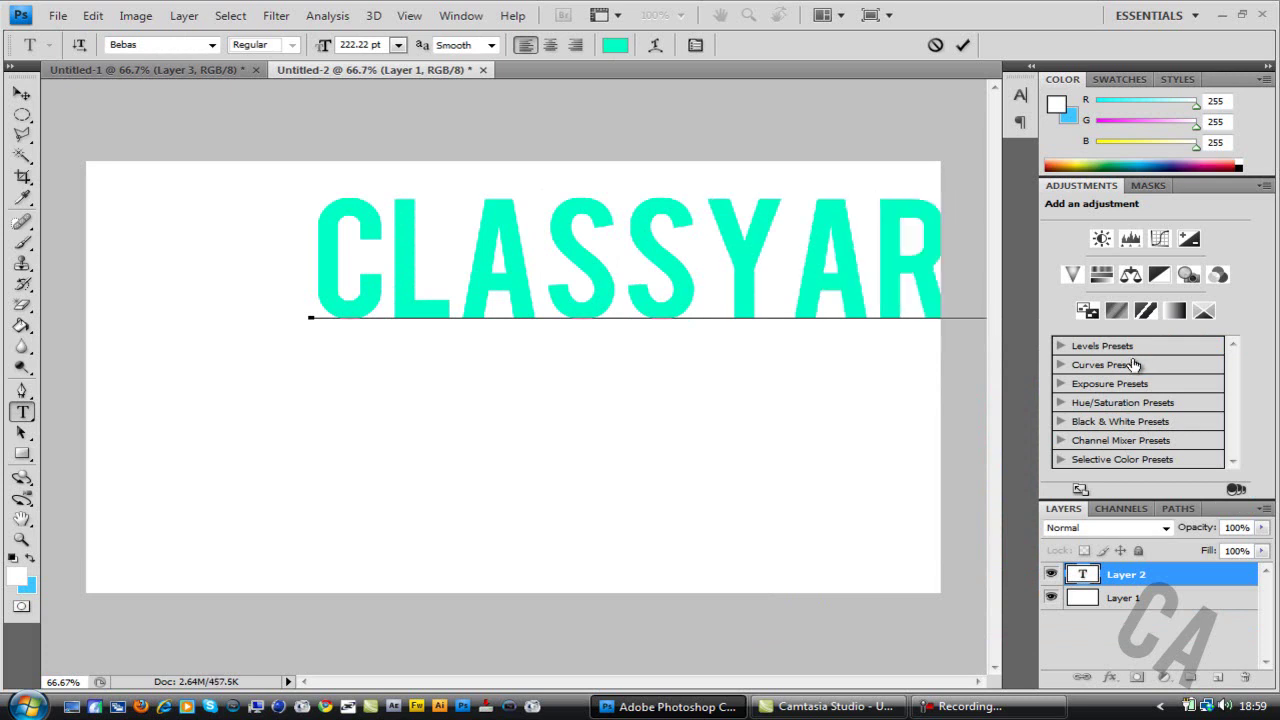
{"action": "type", "text": "TS"}
{"action": "left_click_drag", "start_coordinate": [930, 505], "coordinate": [700, 506]}
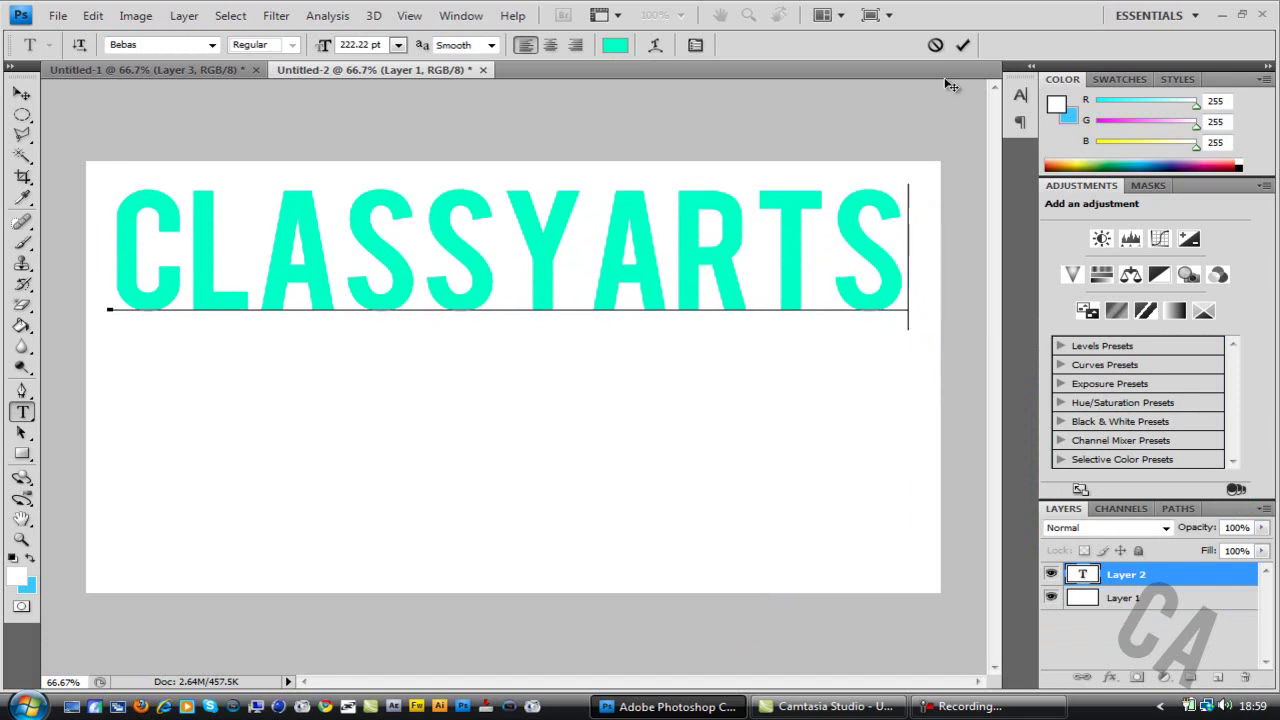
{"action": "left_click", "coordinate": [960, 45]}
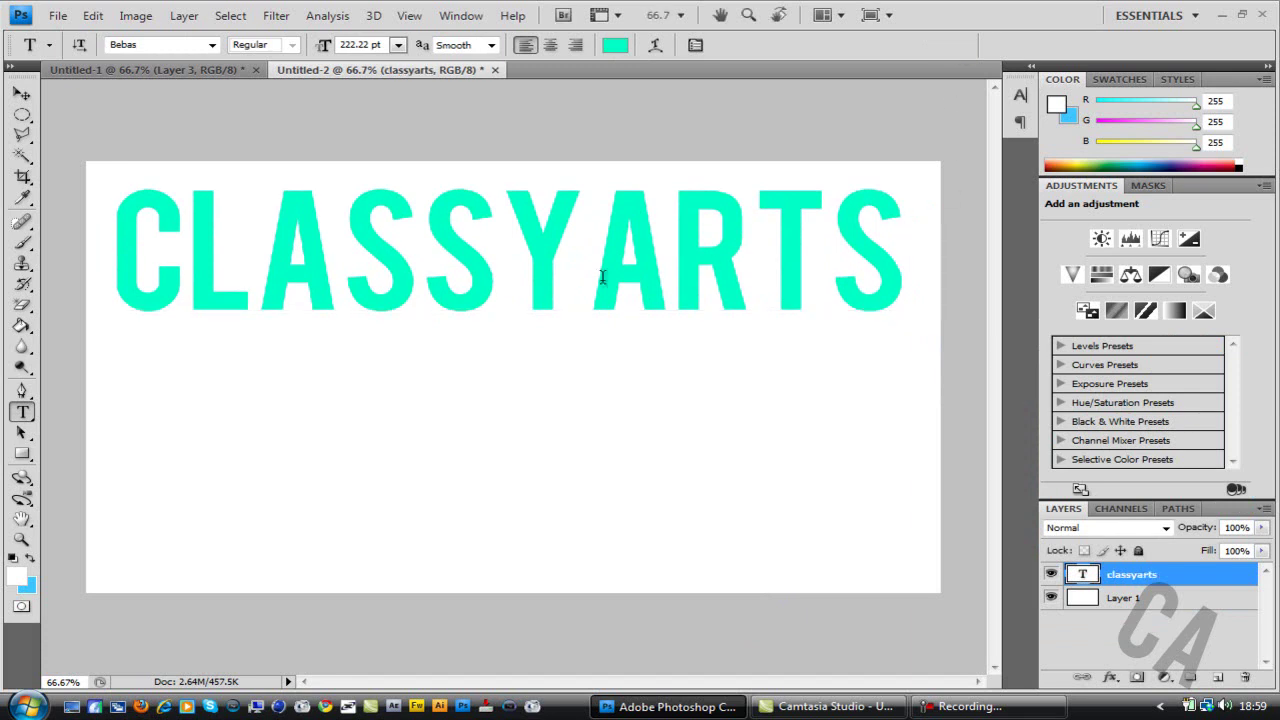
Apply a Drop Shadow layer style to the classyarts text layer.
{"action": "double_click", "coordinate": [1185, 585]}
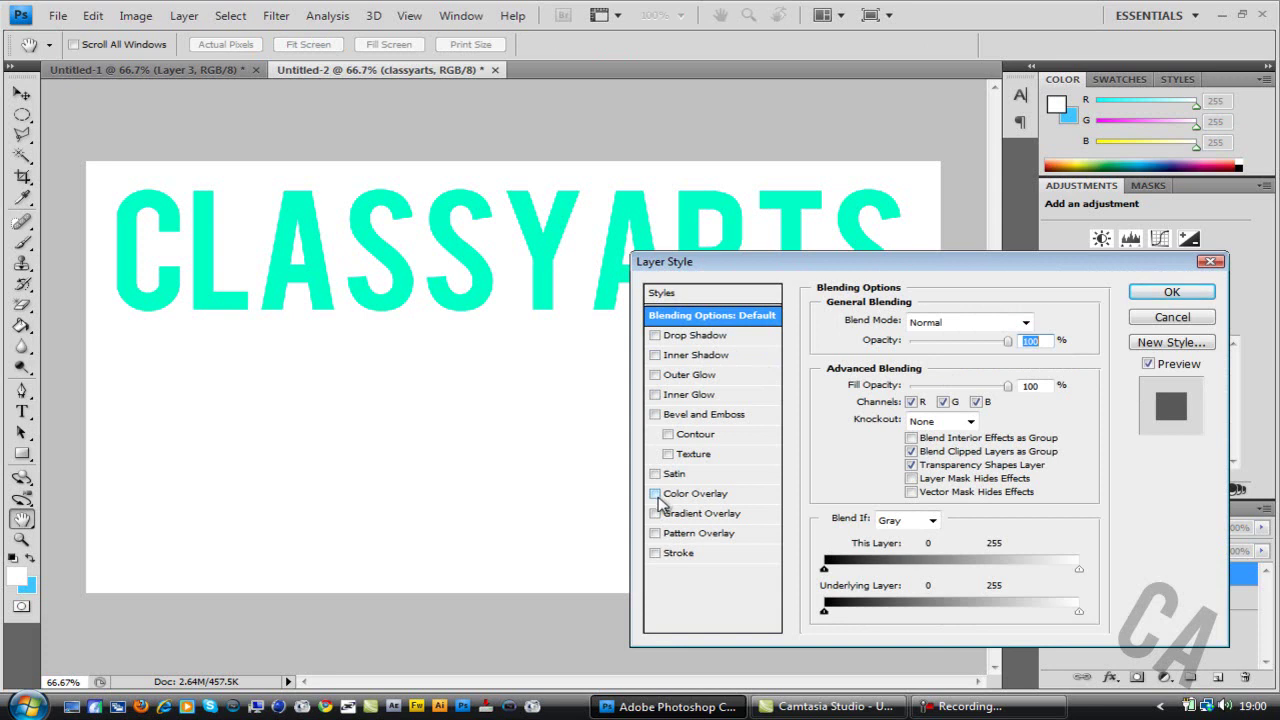
{"action": "left_click", "coordinate": [656, 337]}
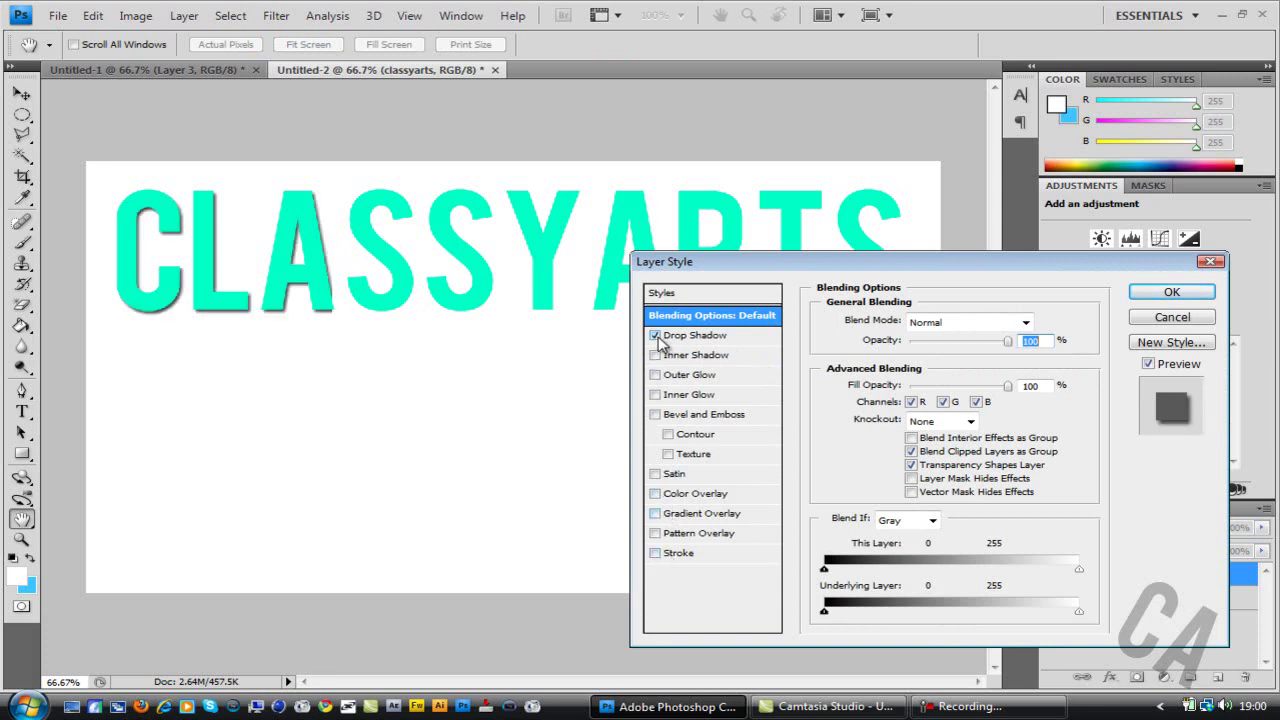
{"action": "left_click", "coordinate": [1172, 293]}
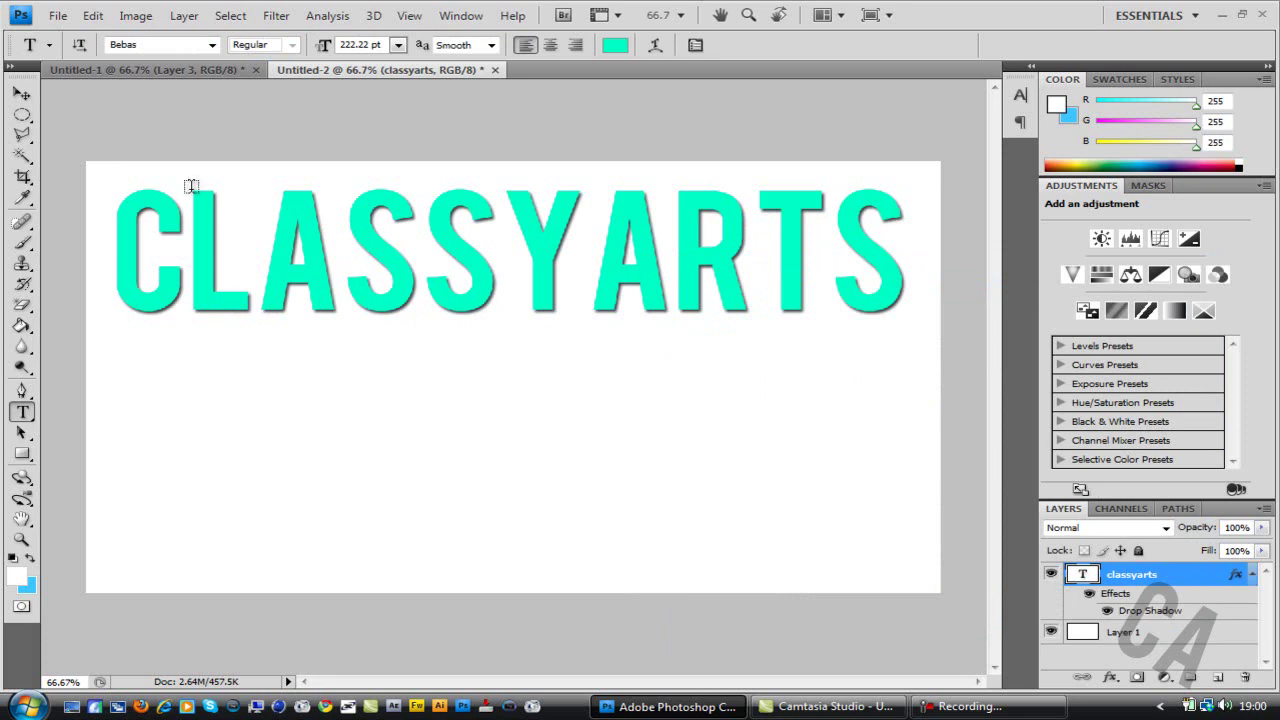
{"action": "left_click", "coordinate": [607, 49]}
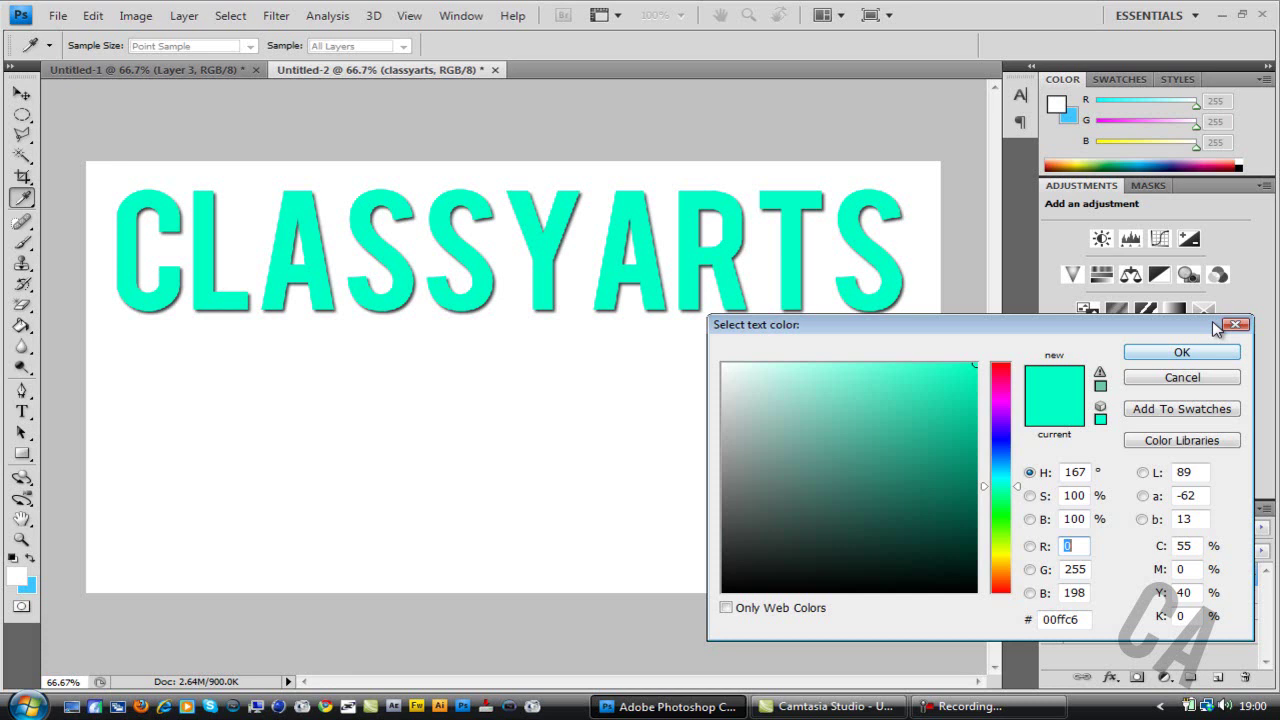
{"action": "left_click", "coordinate": [1234, 325]}
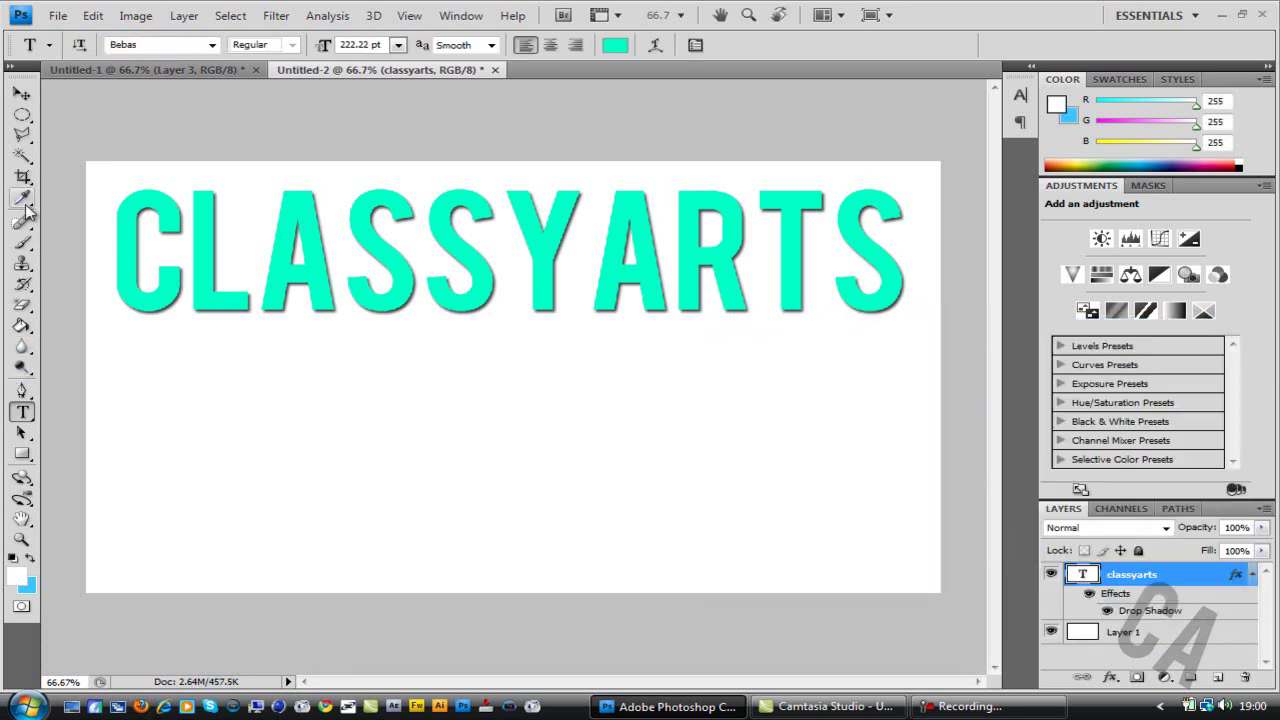
Choose the Elliptical Marquee tool and add an empty Layer 2 above classyarts.
{"action": "left_click", "coordinate": [23, 115]}
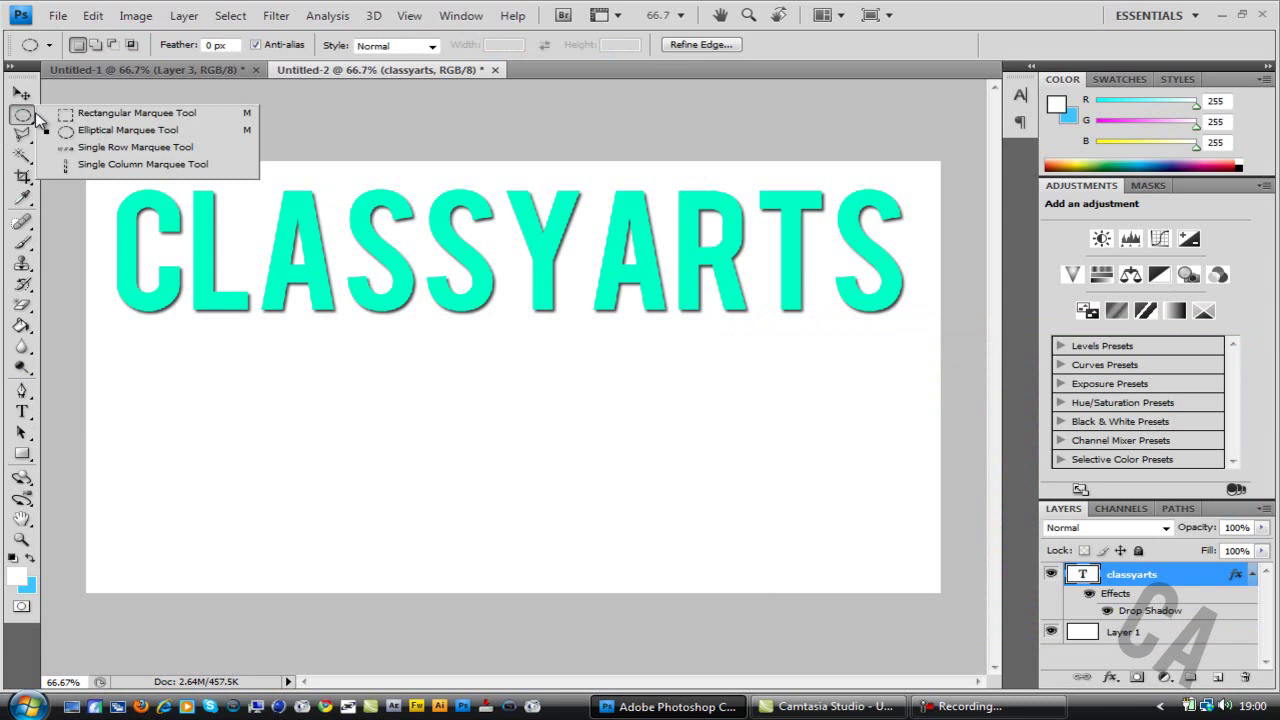
{"action": "left_click", "coordinate": [23, 118]}
{"action": "left_click", "coordinate": [23, 119]}
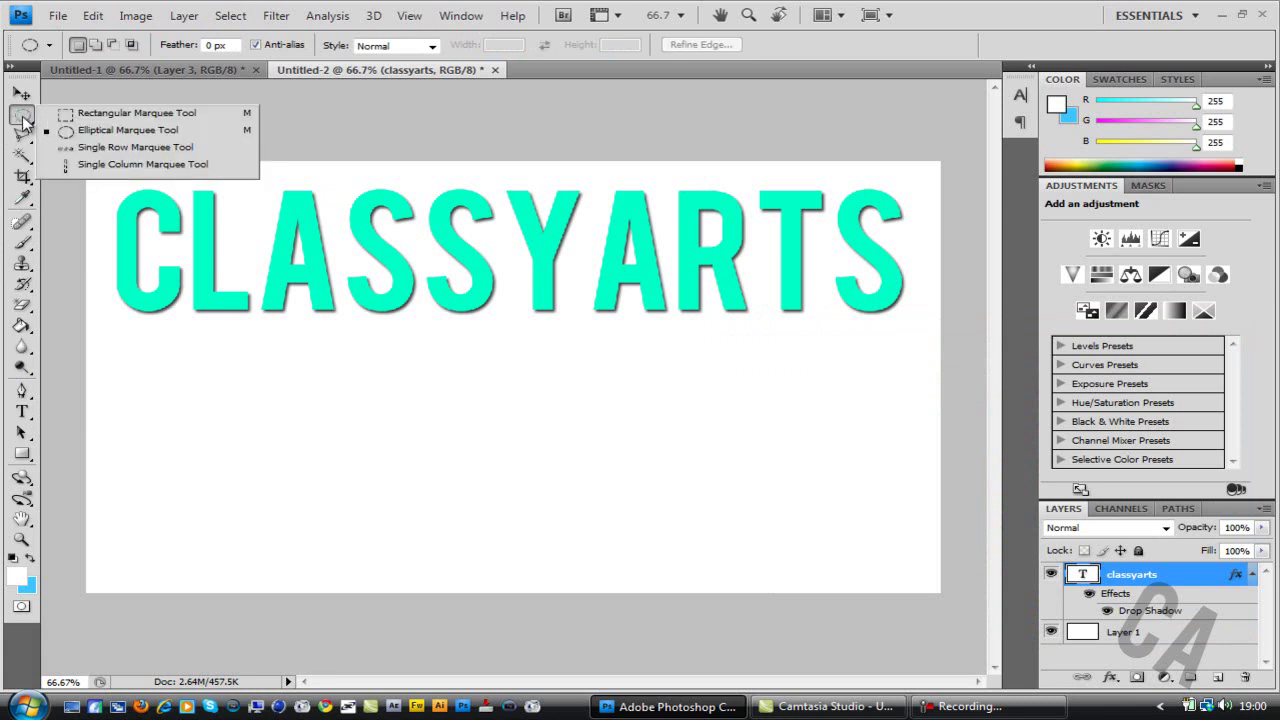
{"action": "left_click", "coordinate": [89, 136]}
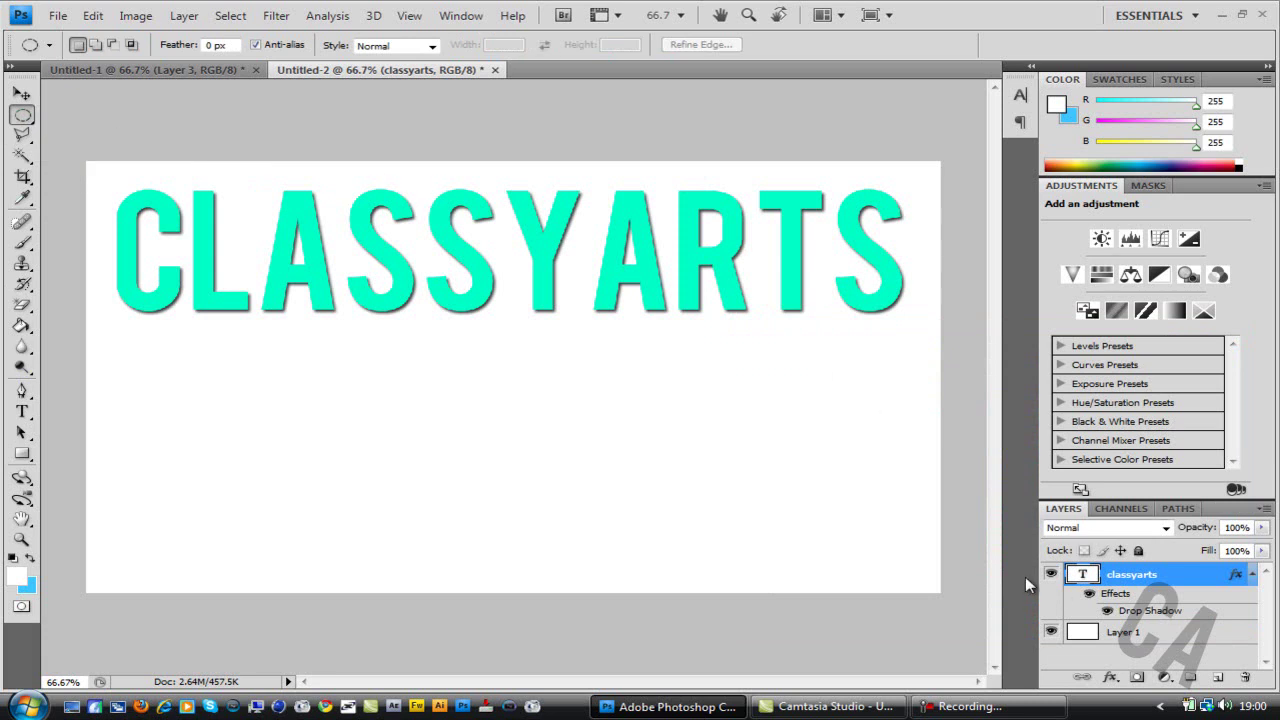
{"action": "left_click", "coordinate": [1218, 677]}
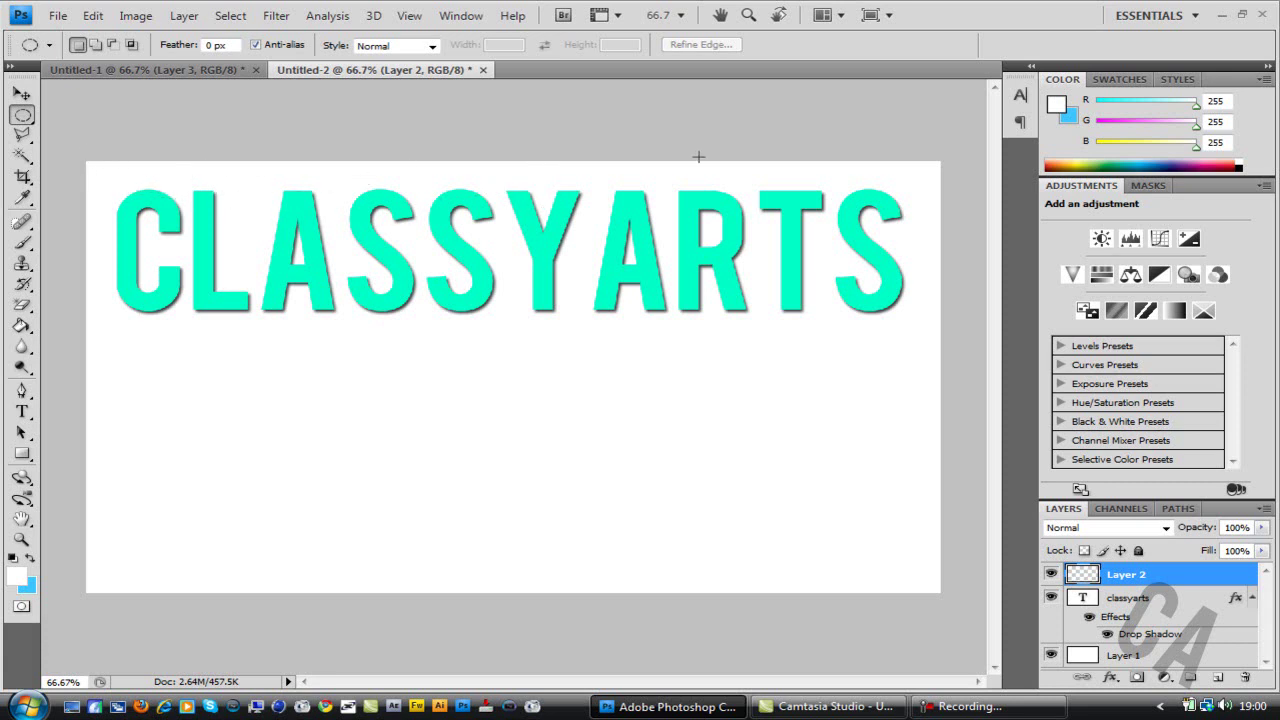
Draw an elliptical selection across the top of the CLASSYARTS letters.
{"action": "left_click_drag", "start_coordinate": [748, 191], "coordinate": [820, 203]}
{"action": "left_click_drag", "start_coordinate": [960, 233], "coordinate": [960, 233]}
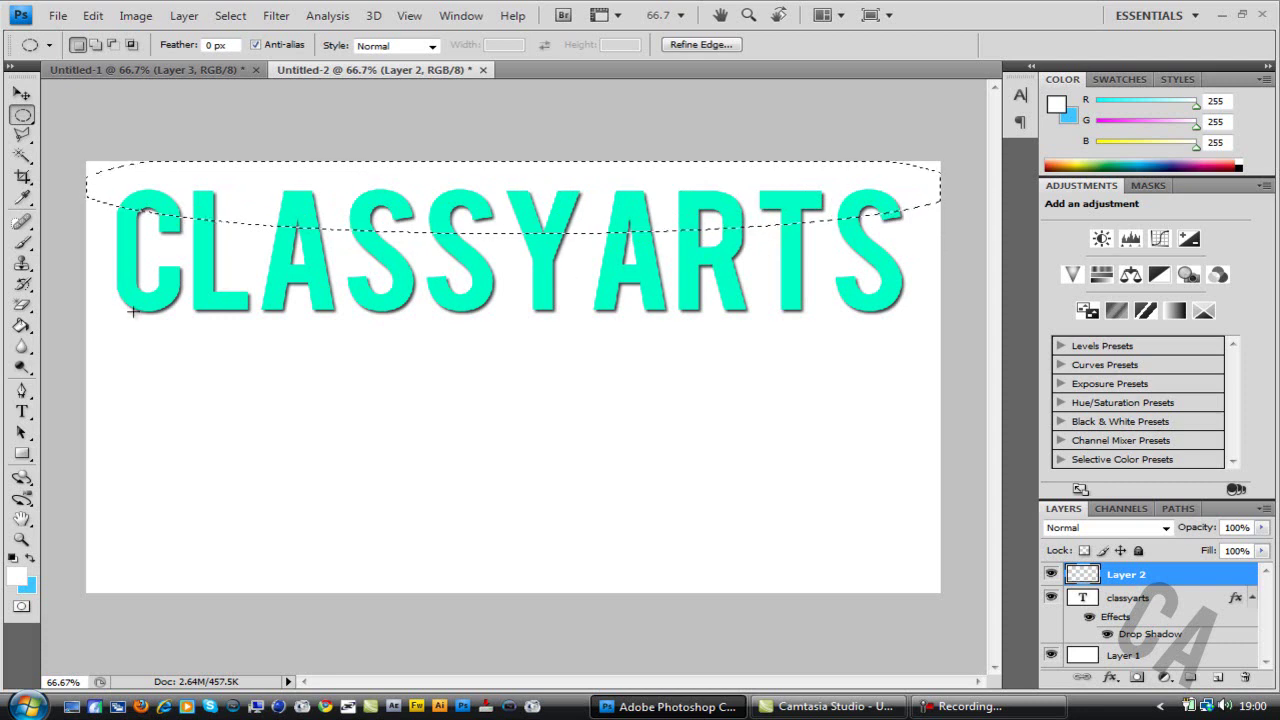
{"action": "left_click", "coordinate": [23, 327]}
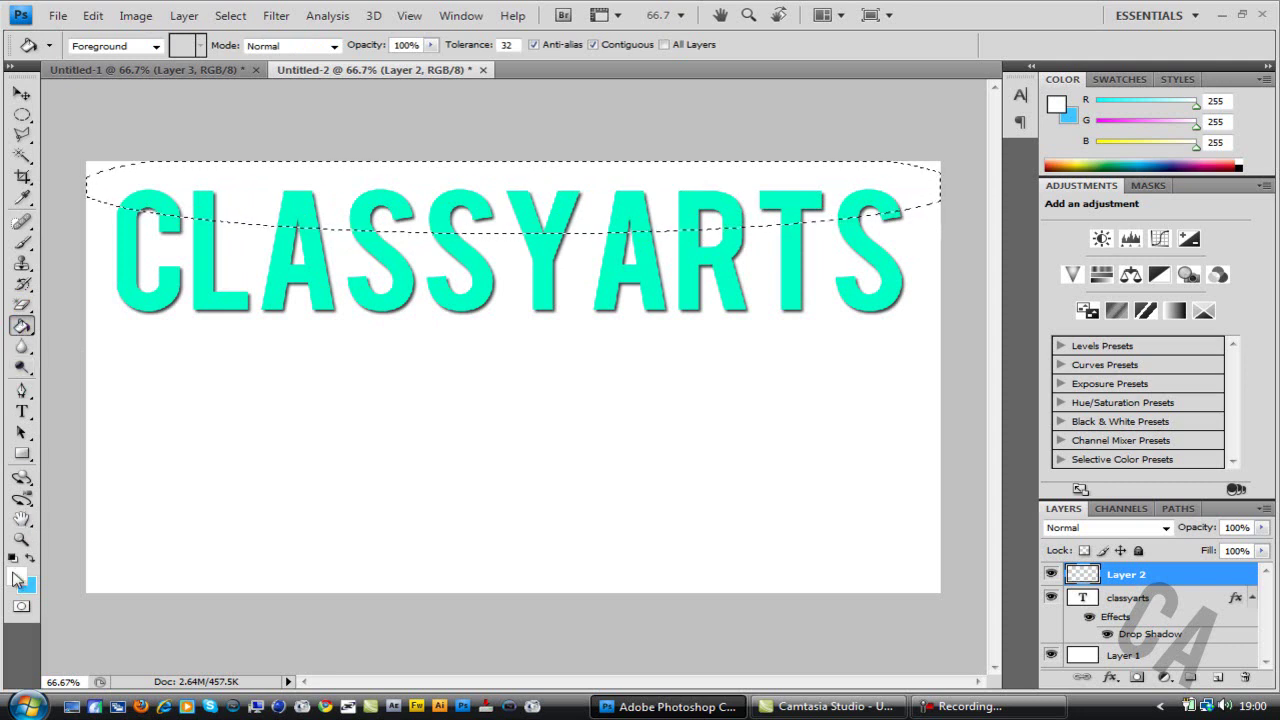
Sample the letters' teal and lighten the foreground colour to 5cffdb.
{"action": "left_click", "coordinate": [16, 577]}
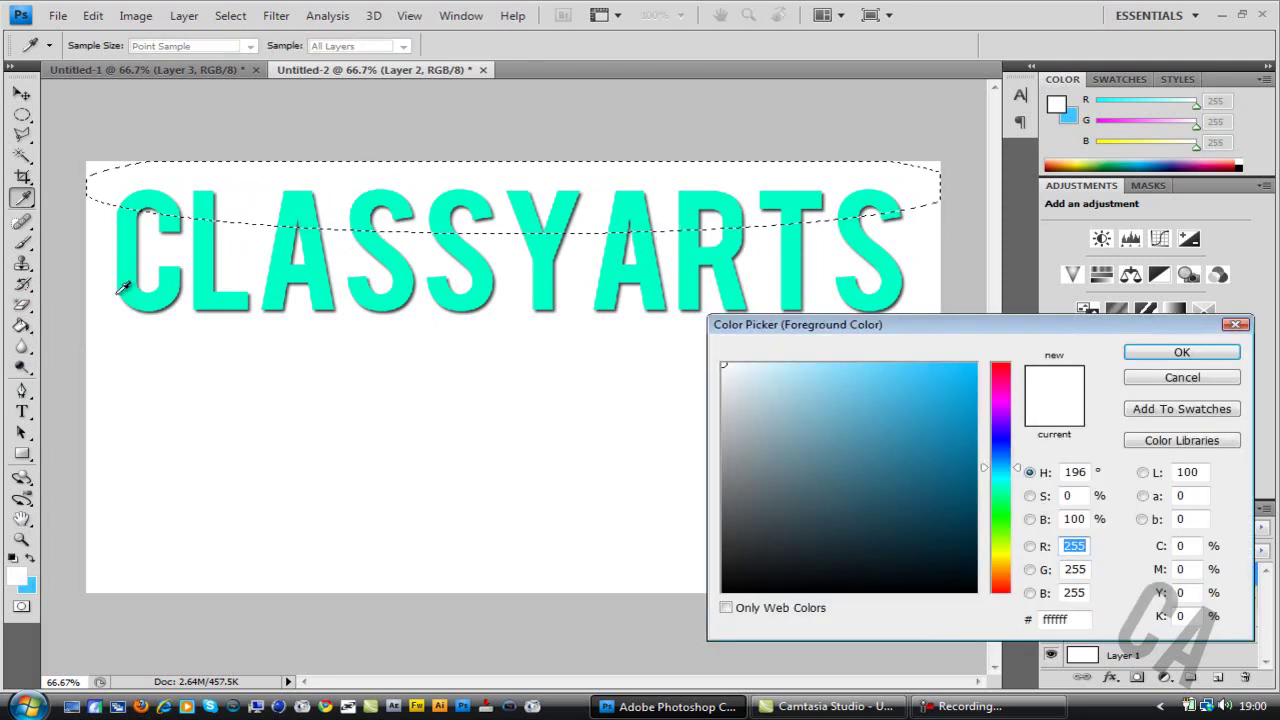
{"action": "left_click", "coordinate": [130, 226]}
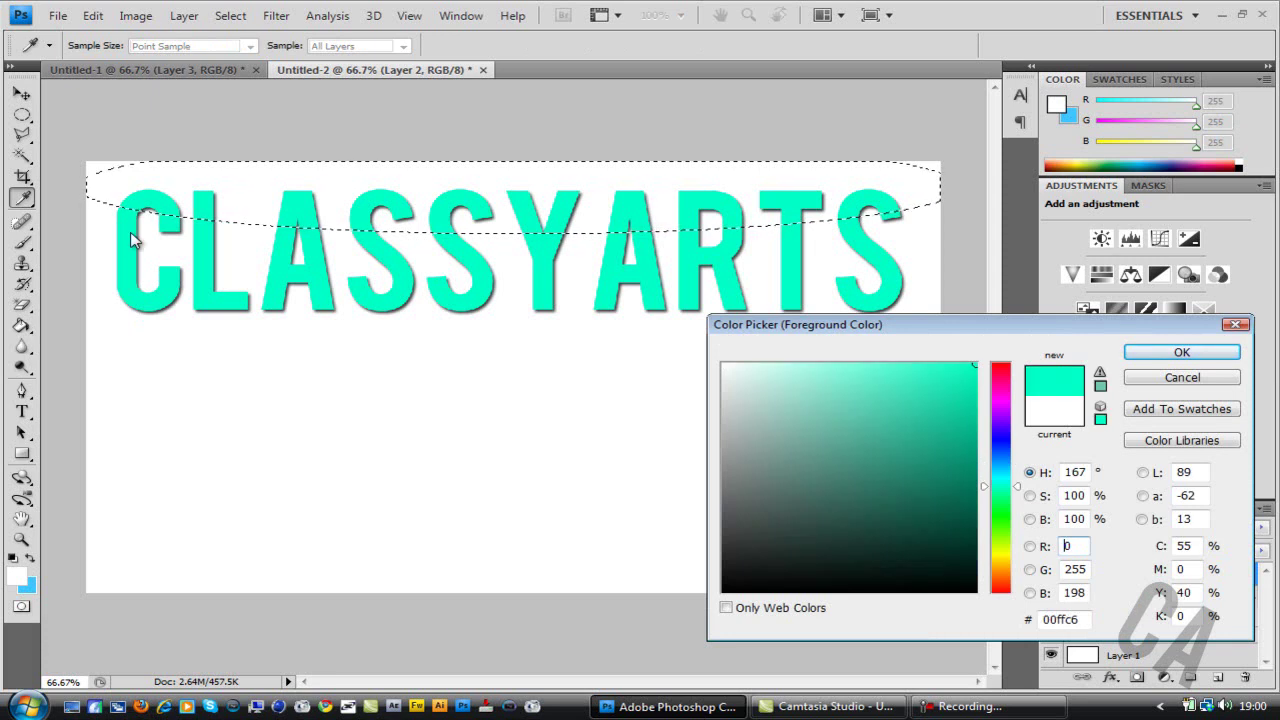
{"action": "left_click", "coordinate": [970, 366]}
{"action": "left_click_drag", "start_coordinate": [970, 366], "coordinate": [884, 363]}
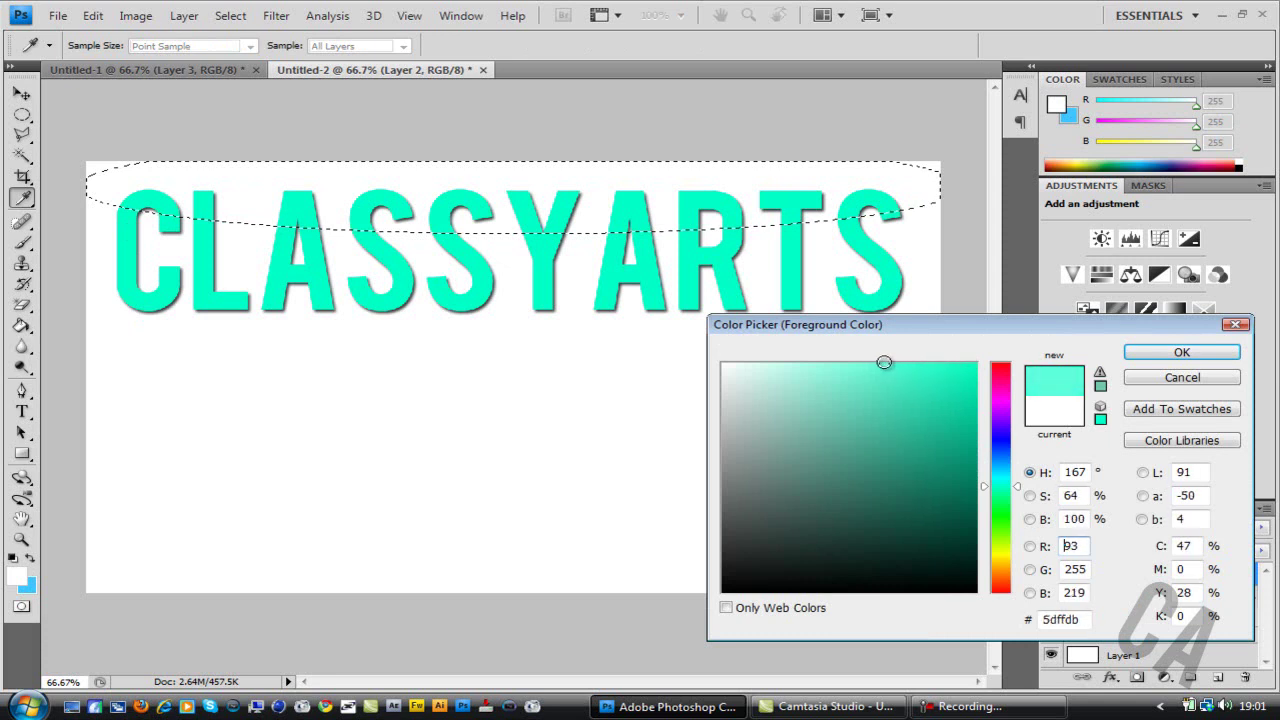
{"action": "left_click", "coordinate": [1182, 353]}
{"action": "key", "text": "g"}
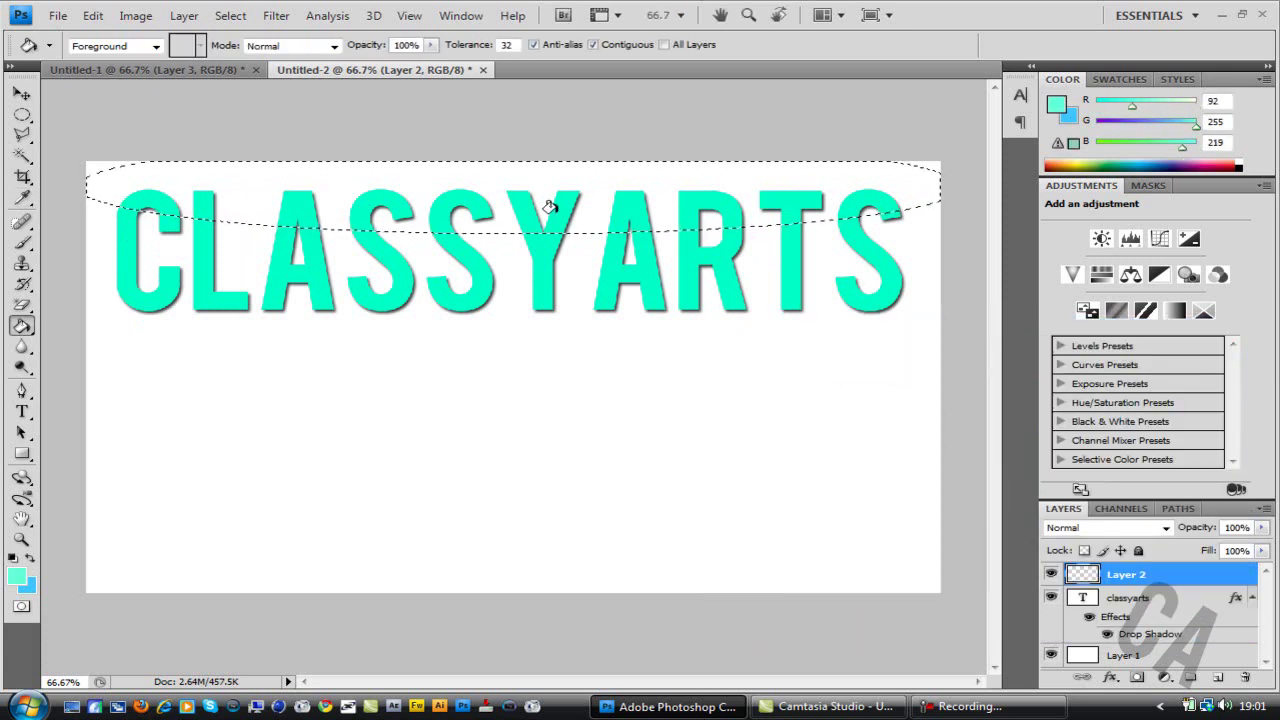
Fill the ellipse on Layer 2 with the 5cffdb teal, then deselect.
{"action": "left_click", "coordinate": [556, 212]}
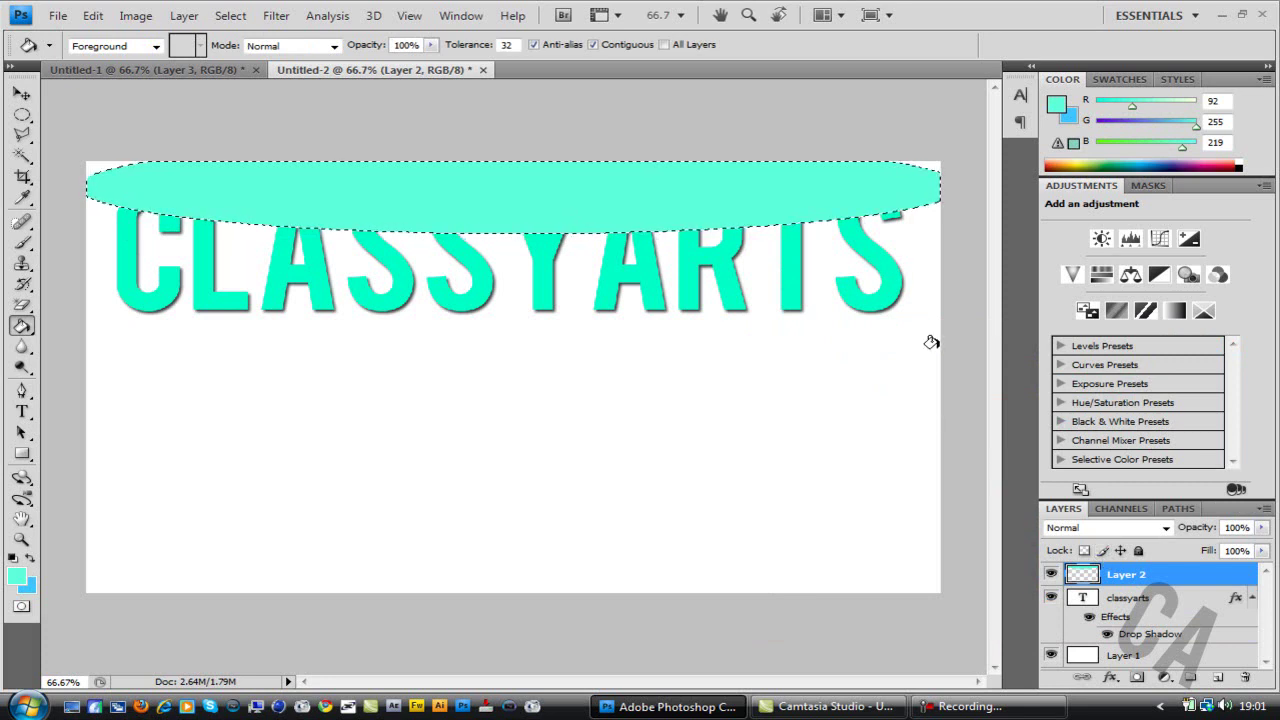
{"action": "key", "text": "ctrl+d"}
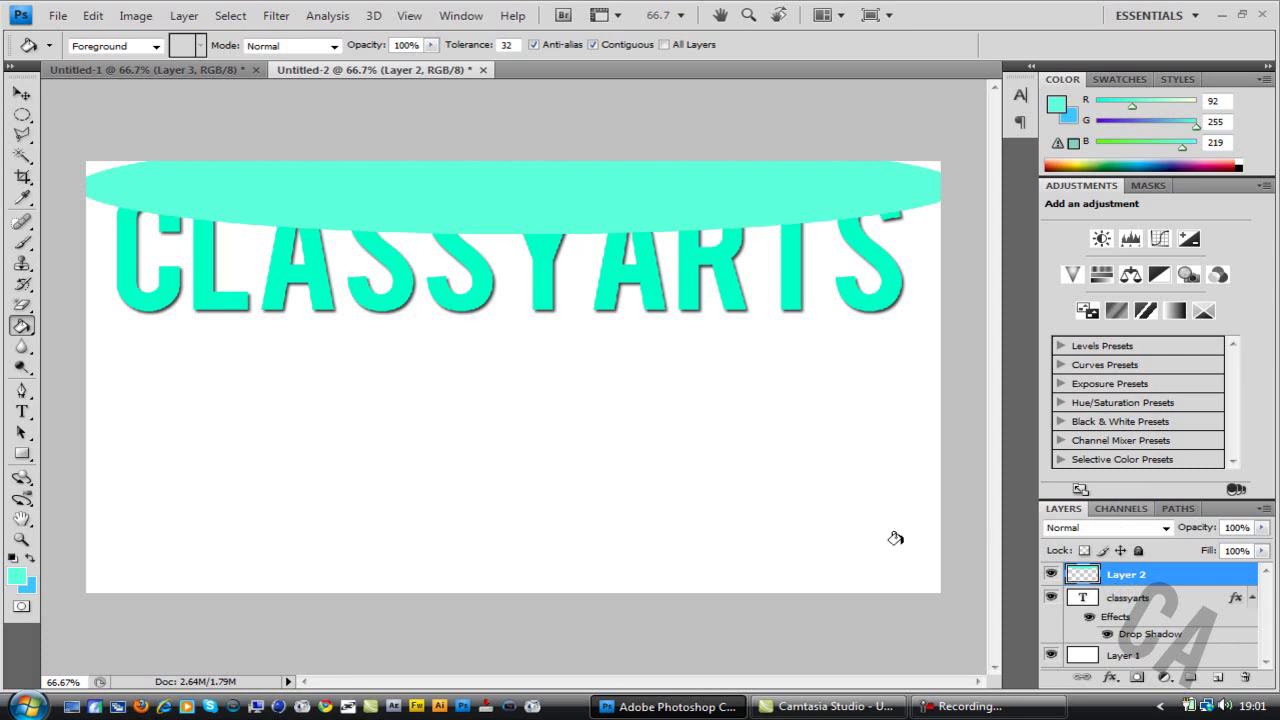
{"action": "key", "text": "alt"}
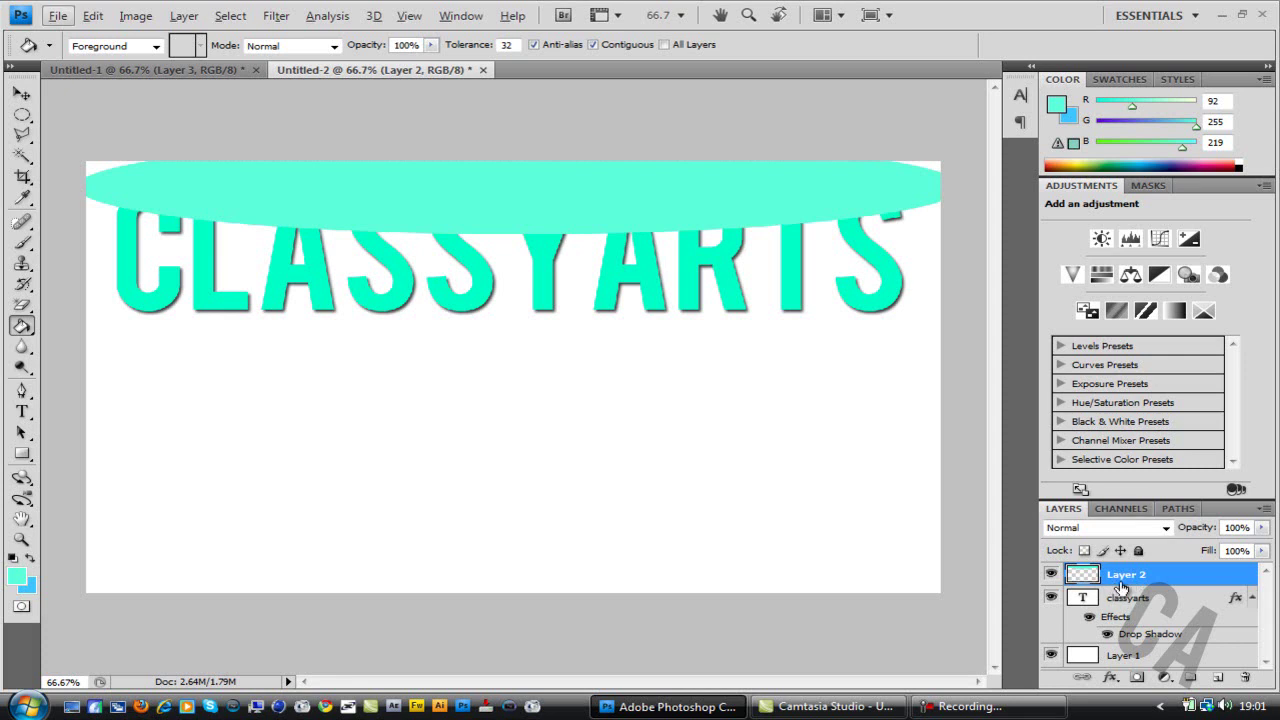
Clip Layer 2's light-teal ellipse to the classyarts text layer as a clipping mask.
{"action": "left_click", "coordinate": [21, 93]}
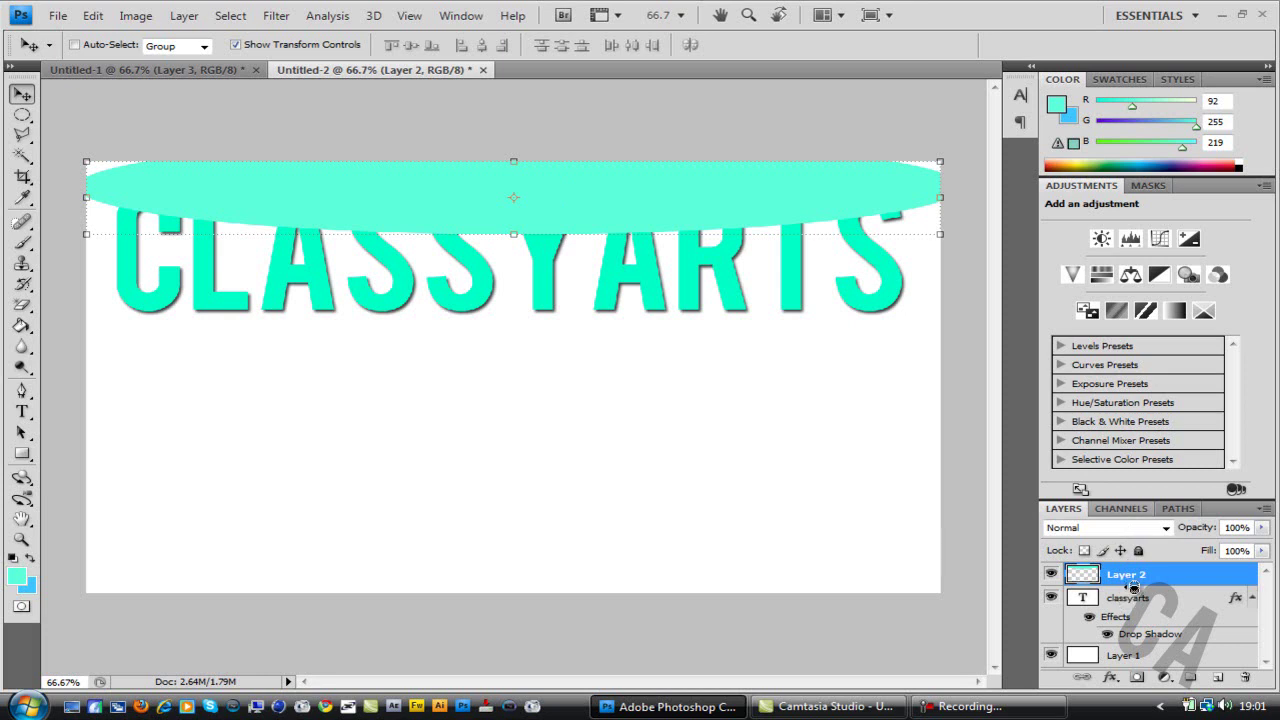
{"action": "left_click", "coordinate": [1133, 587], "text": "alt"}
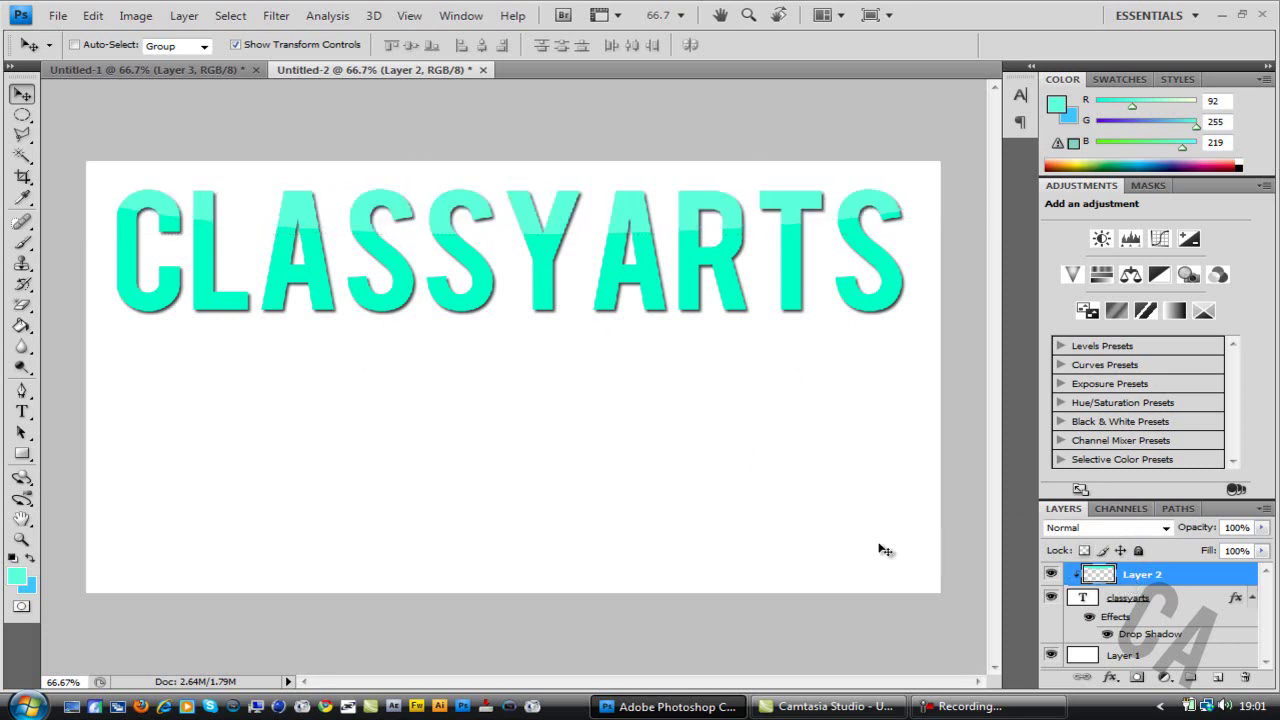
{"action": "left_click", "coordinate": [1168, 527]}
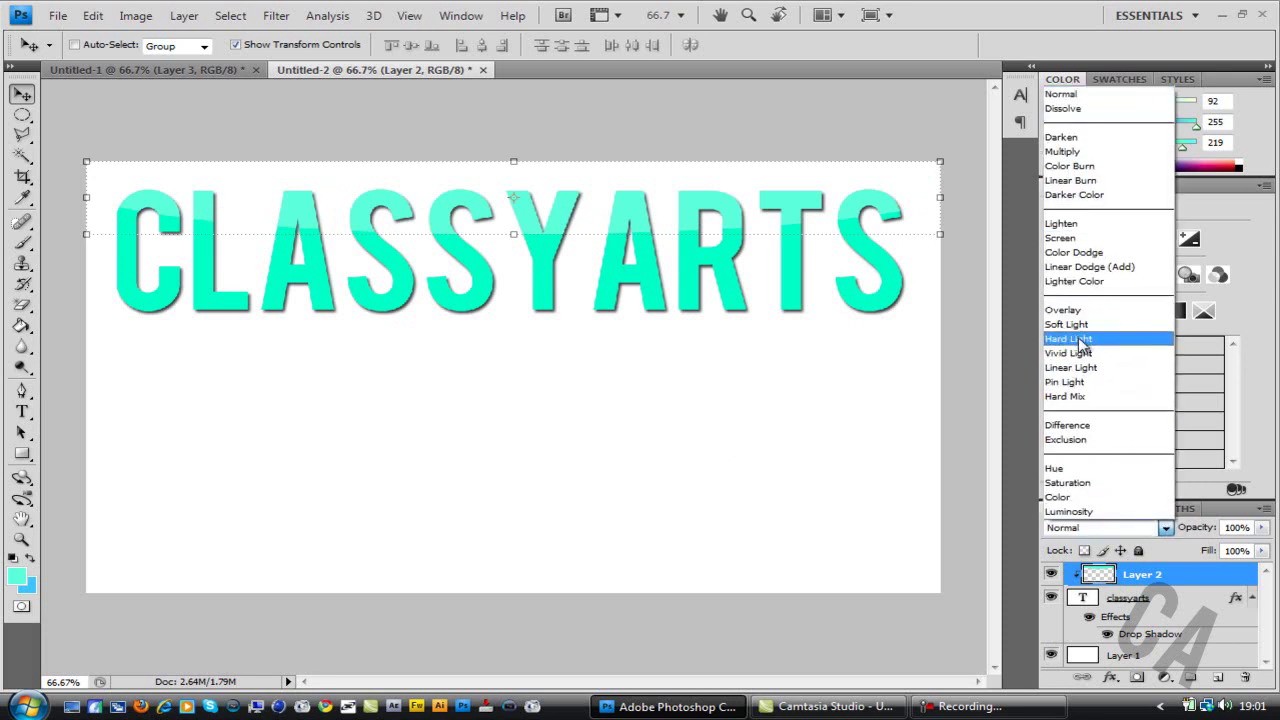
{"action": "left_click", "coordinate": [1070, 324]}
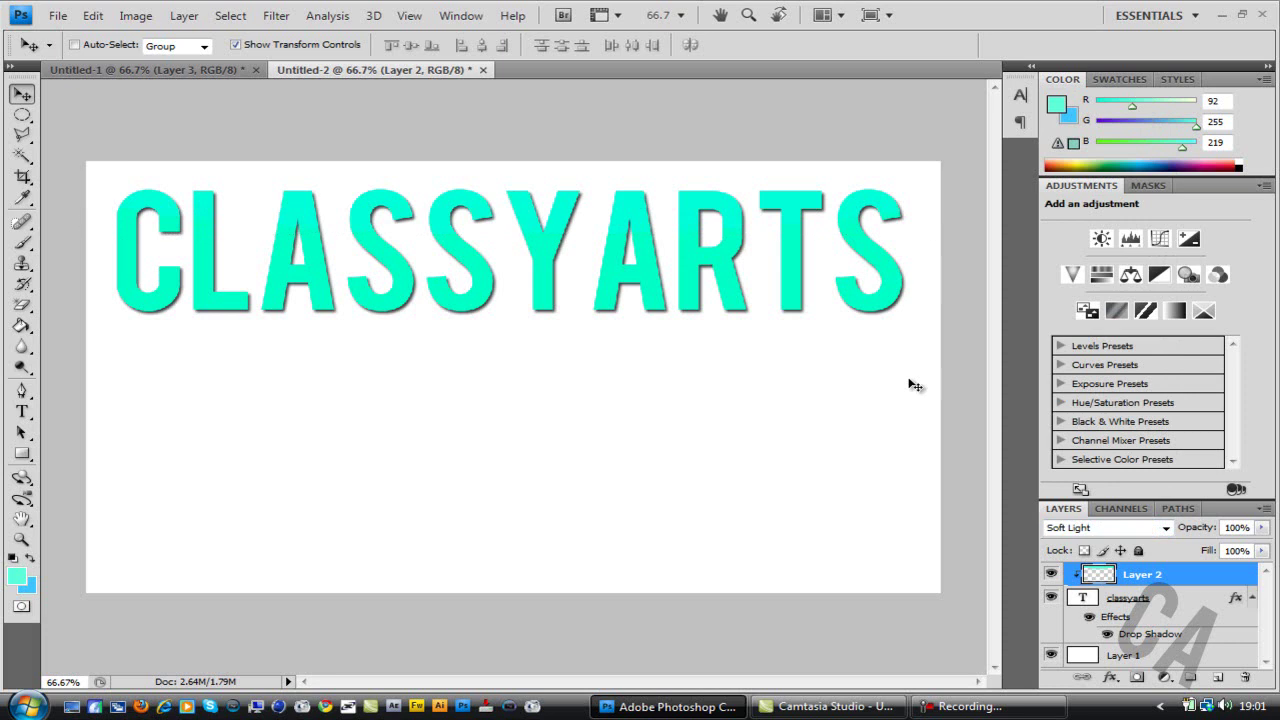
{"action": "left_click", "coordinate": [1135, 528]}
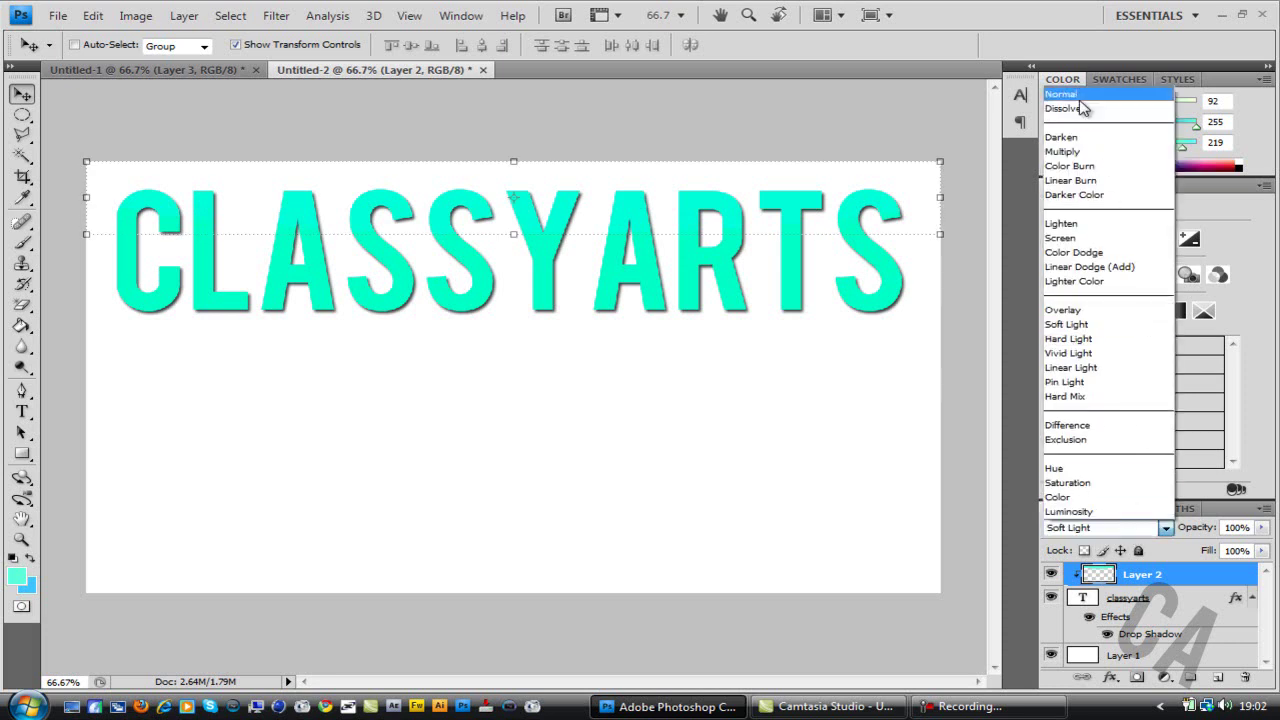
{"action": "left_click", "coordinate": [1060, 95]}
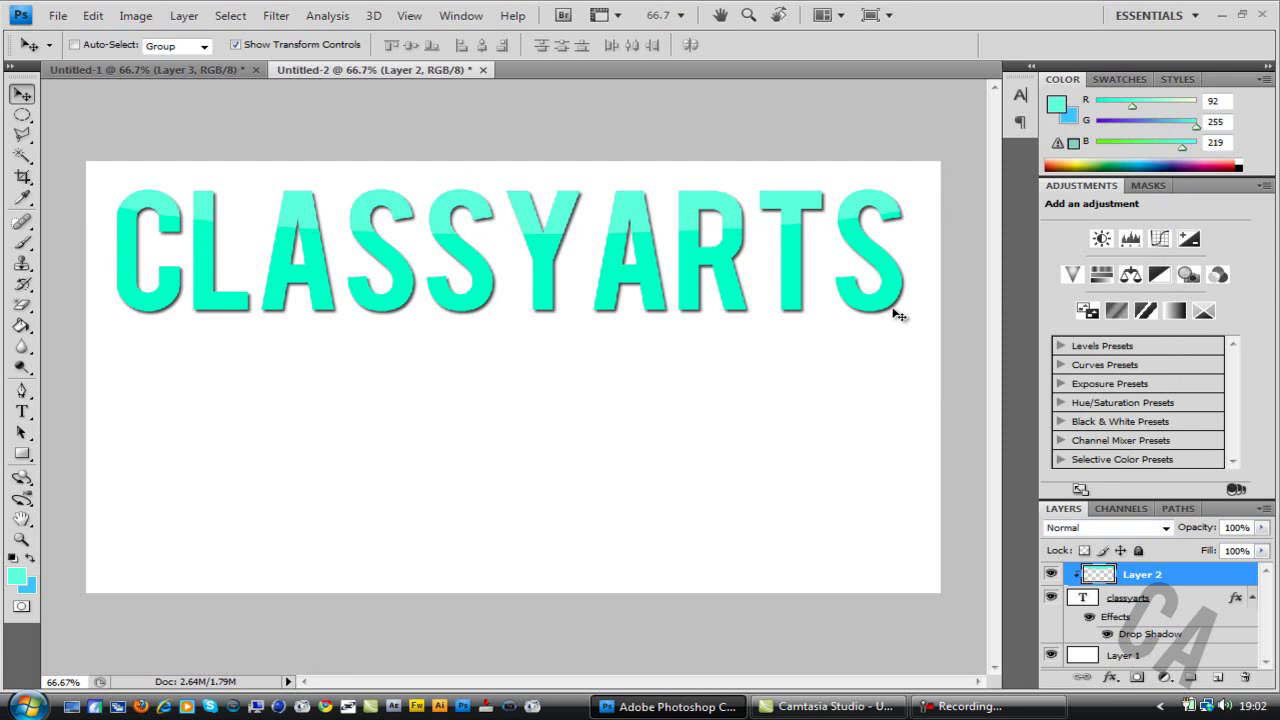
{"action": "left_click", "coordinate": [1163, 600], "text": "shift"}
Rasterize the classyarts text, merge it with the shine layer, and move it down toward center.
{"action": "right_click", "coordinate": [1163, 600]}
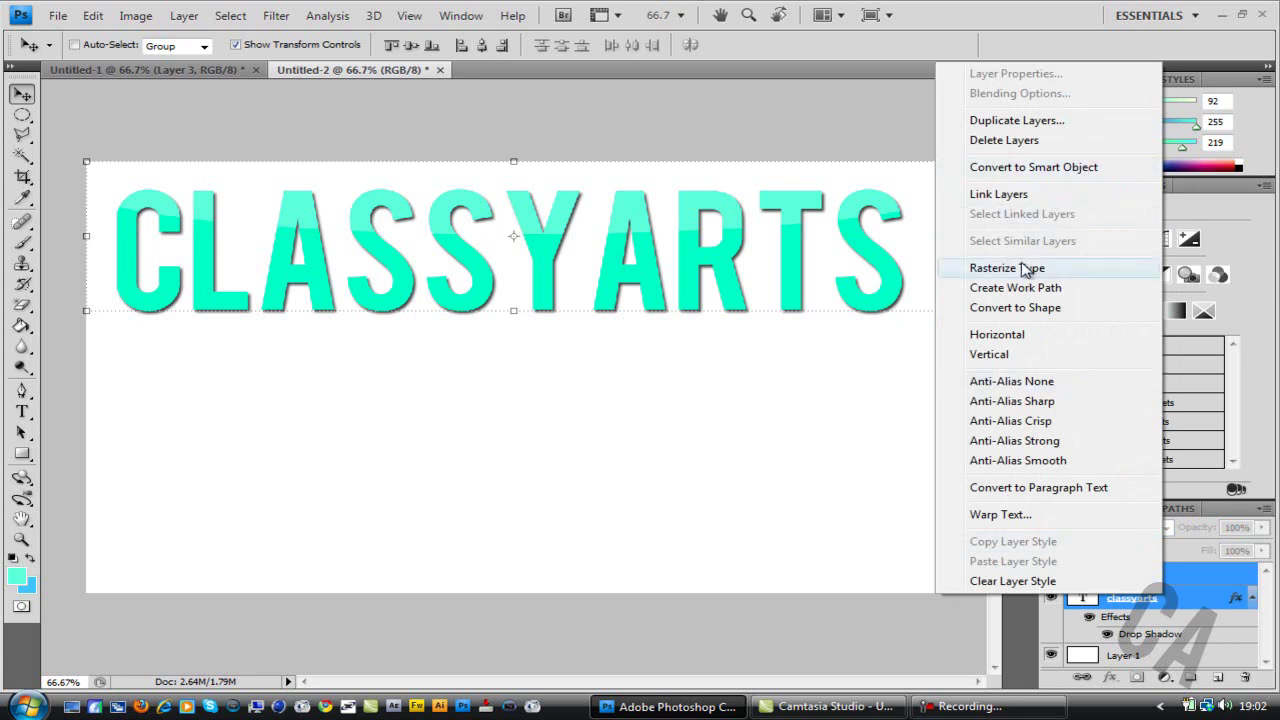
{"action": "left_click", "coordinate": [1030, 268]}
{"action": "right_click", "coordinate": [1158, 592]}
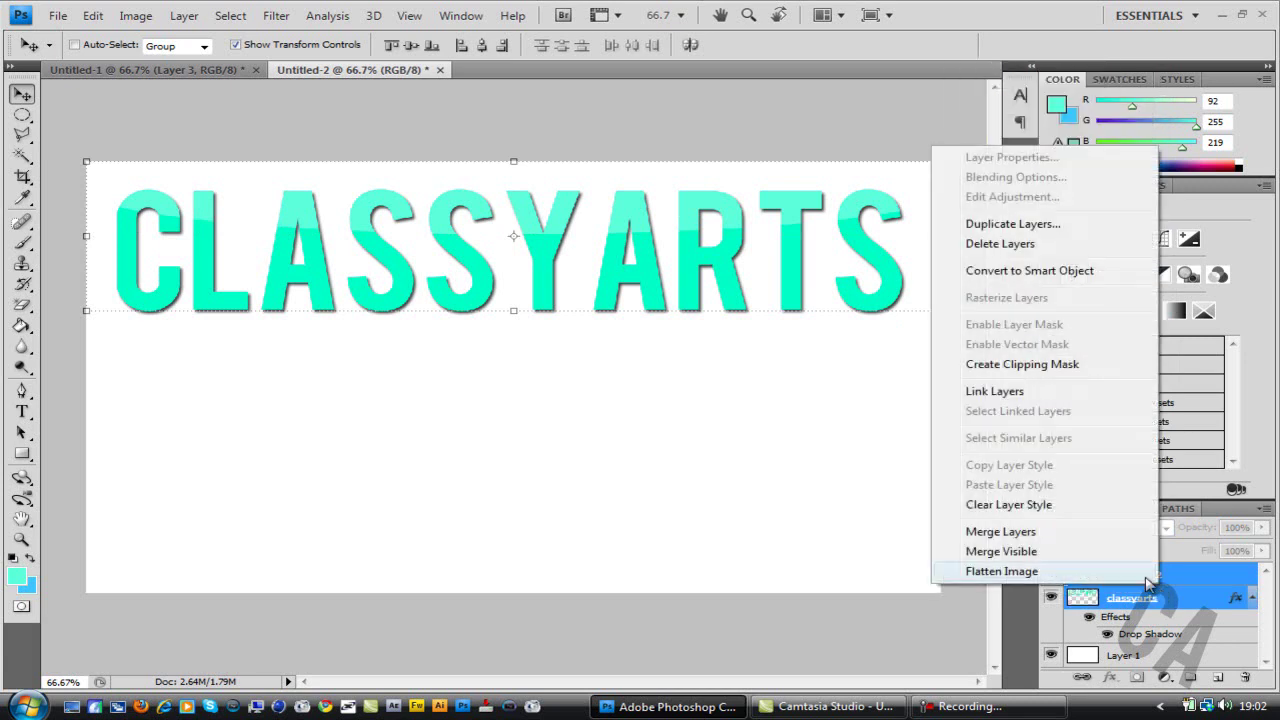
{"action": "left_click", "coordinate": [1108, 538]}
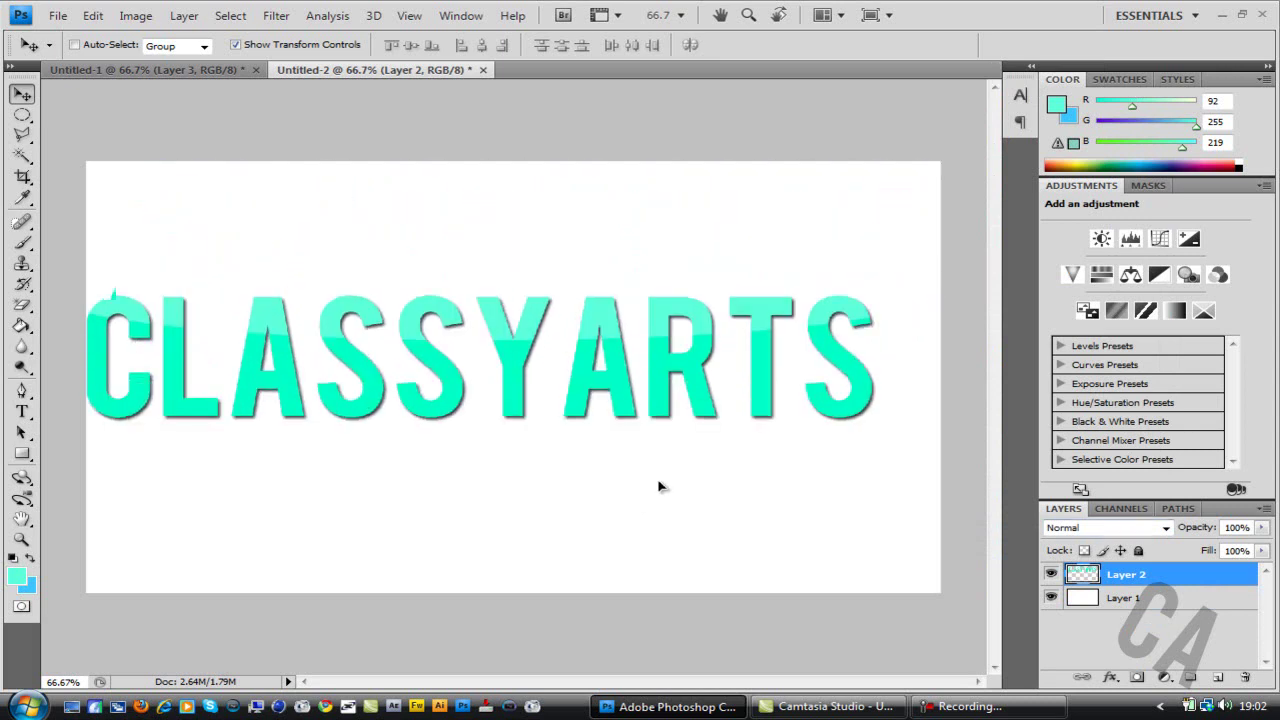
{"action": "left_click_drag", "start_coordinate": [658, 486], "coordinate": [668, 483]}
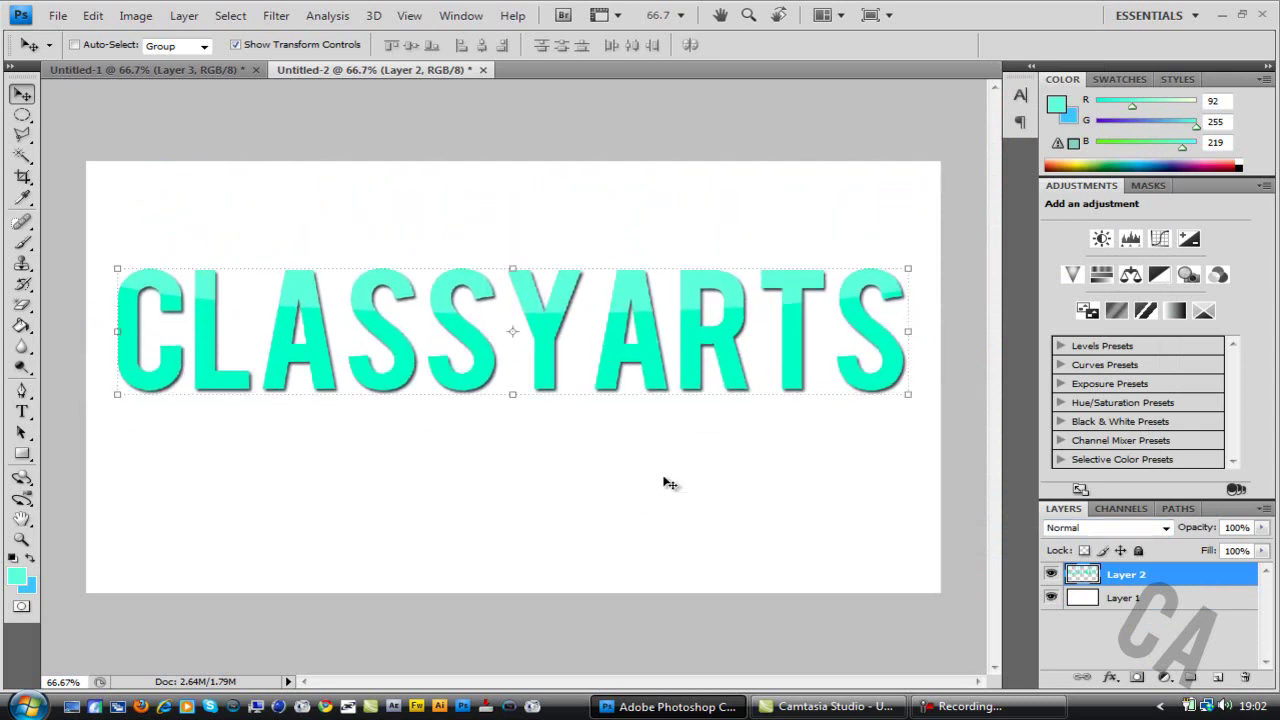